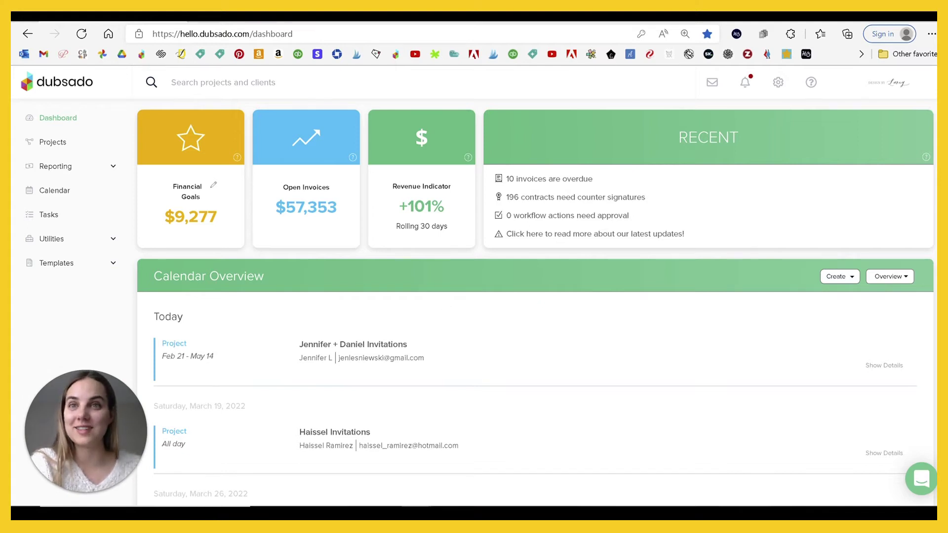
Open the Packages template list from the Templates section of the sidebar
click(61, 267)
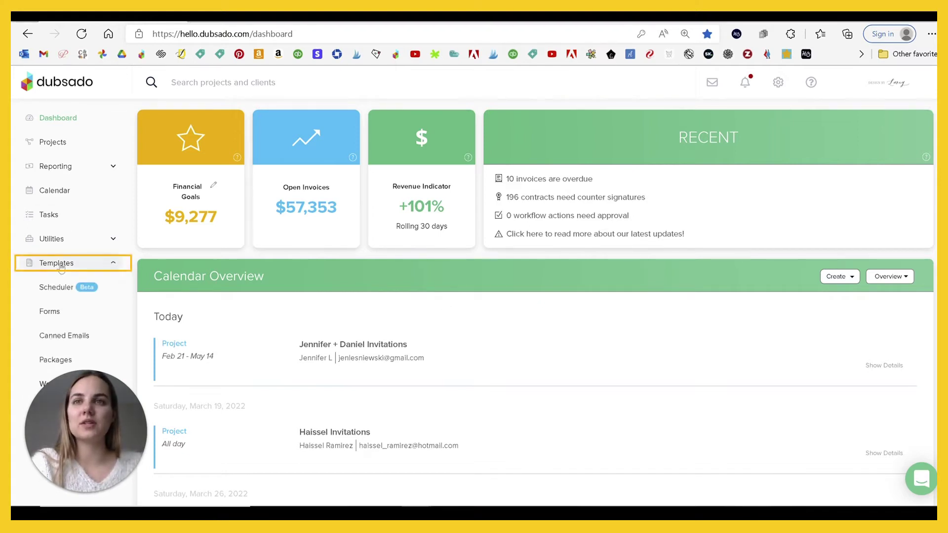
click(53, 362)
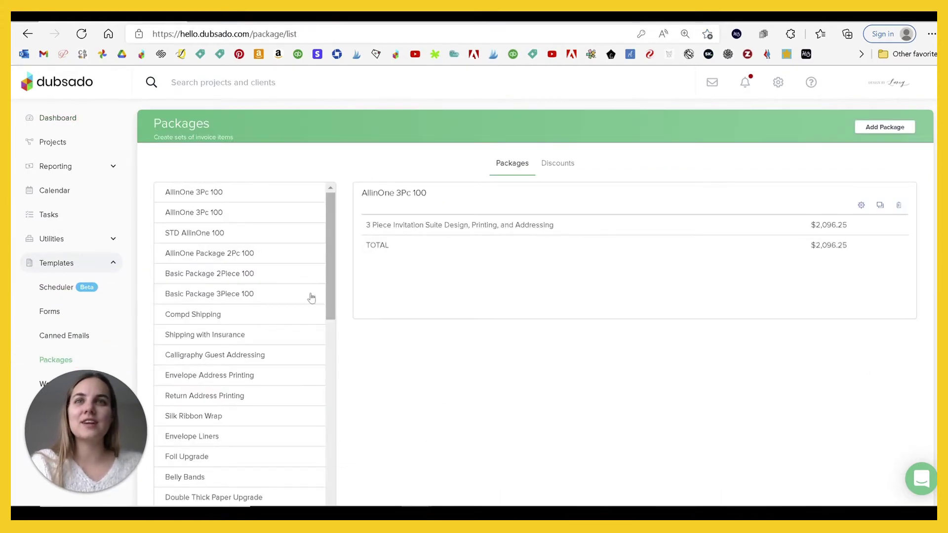
scroll(311, 297, down, 10)
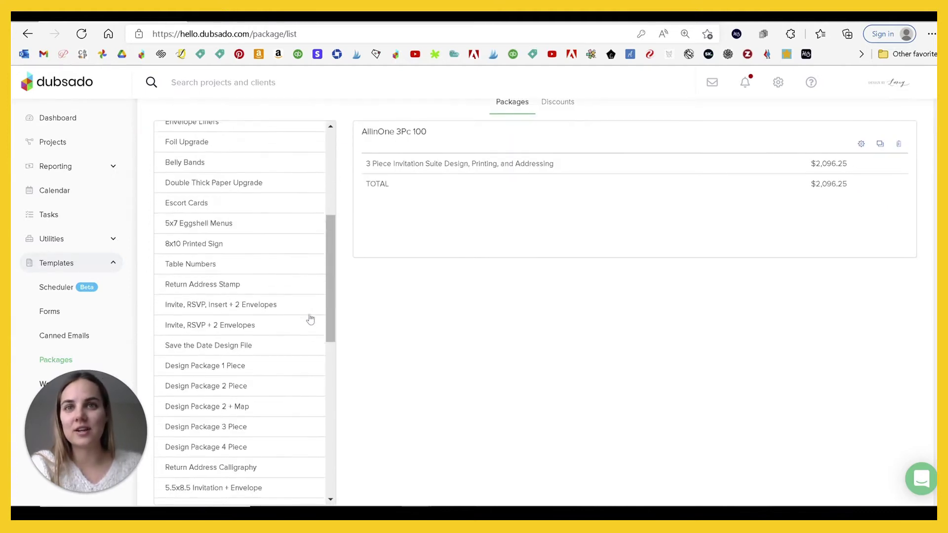
scroll(310, 320, up, 12)
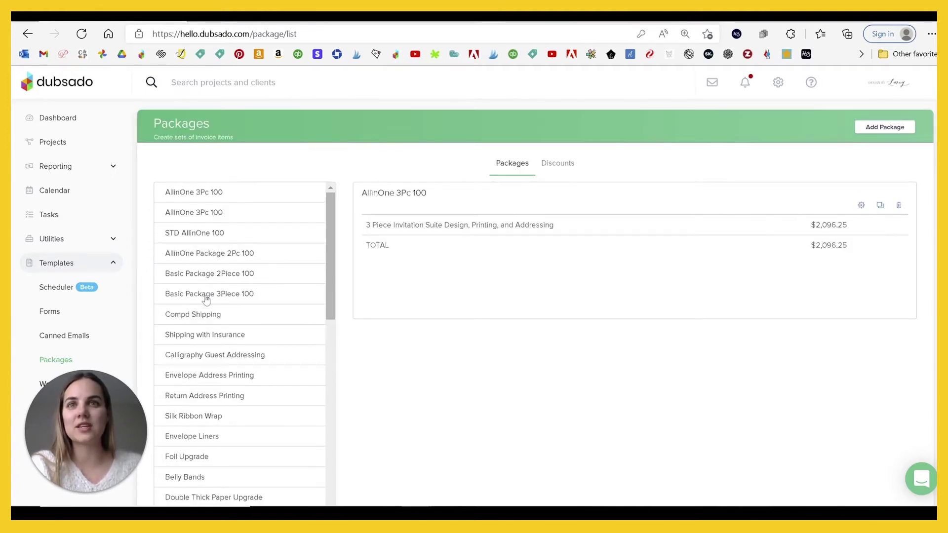
Drag Compd Shipping below Envelope Address Printing in the package order
drag(206, 300, 209, 446)
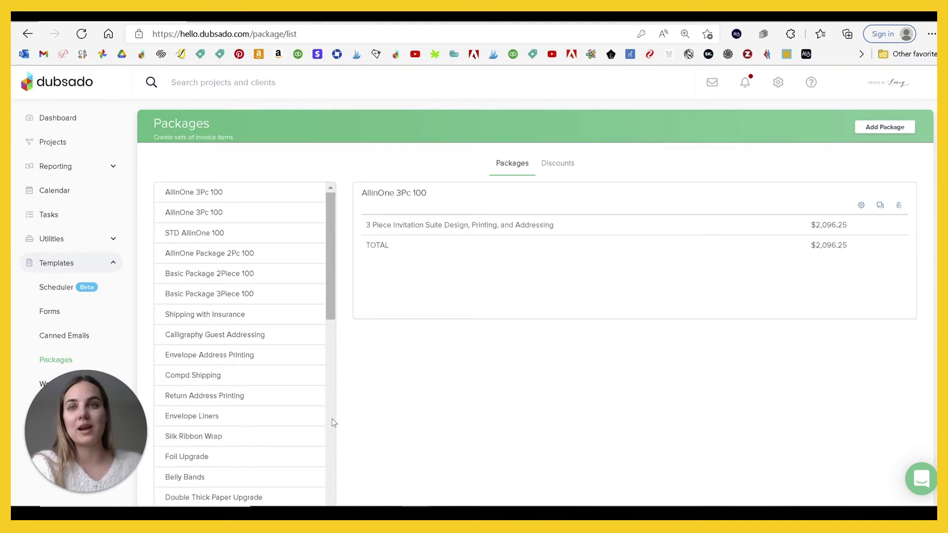
scroll(280, 335, down, 10)
scroll(282, 335, up, 4)
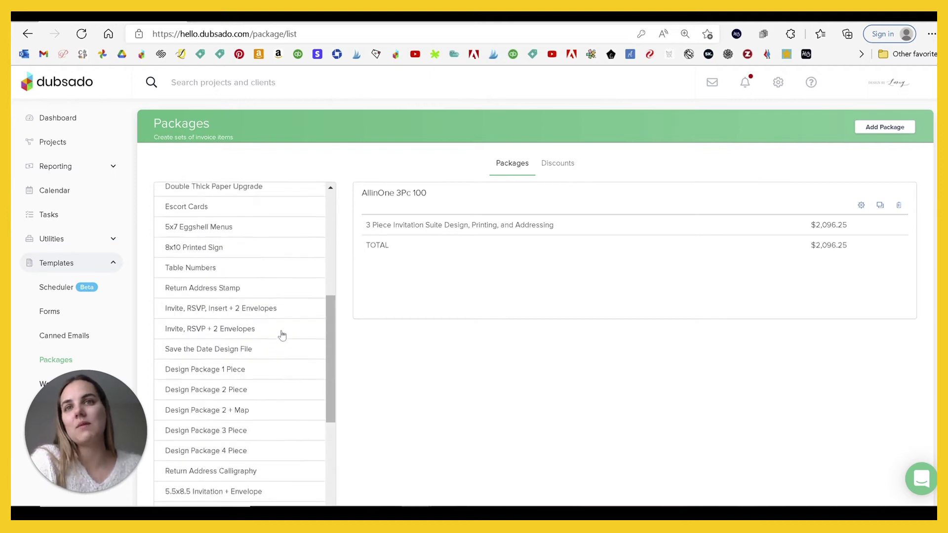
scroll(282, 335, up, 6)
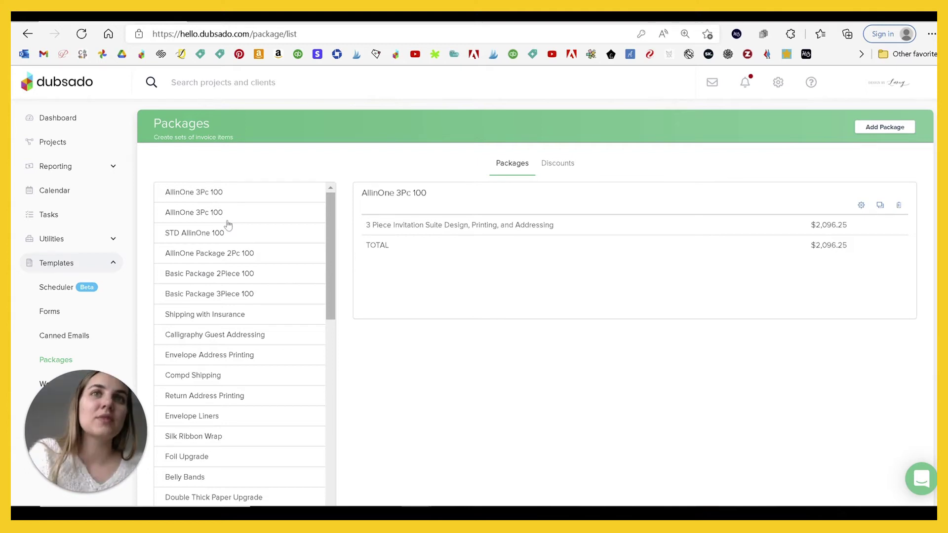
Add a new package and name it 'Invitation Suite Design'
click(899, 130)
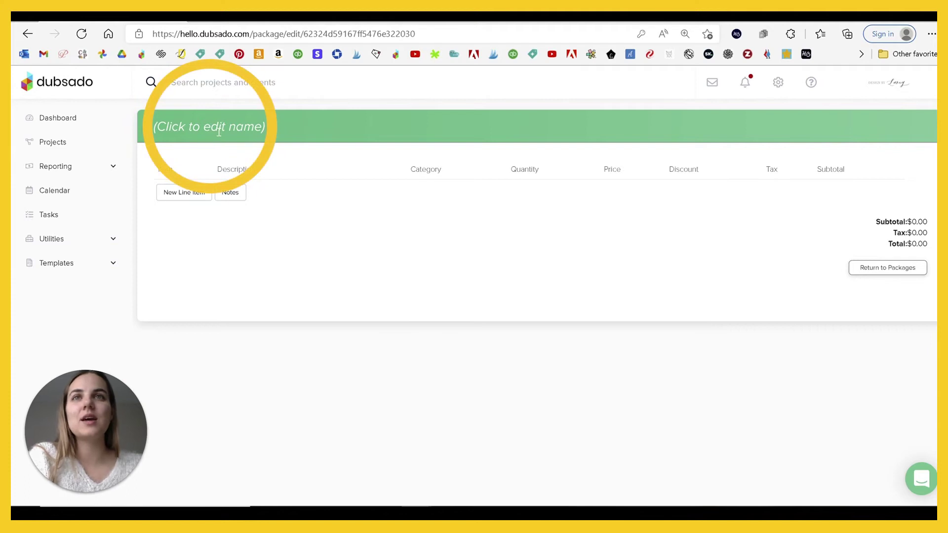
click(210, 127)
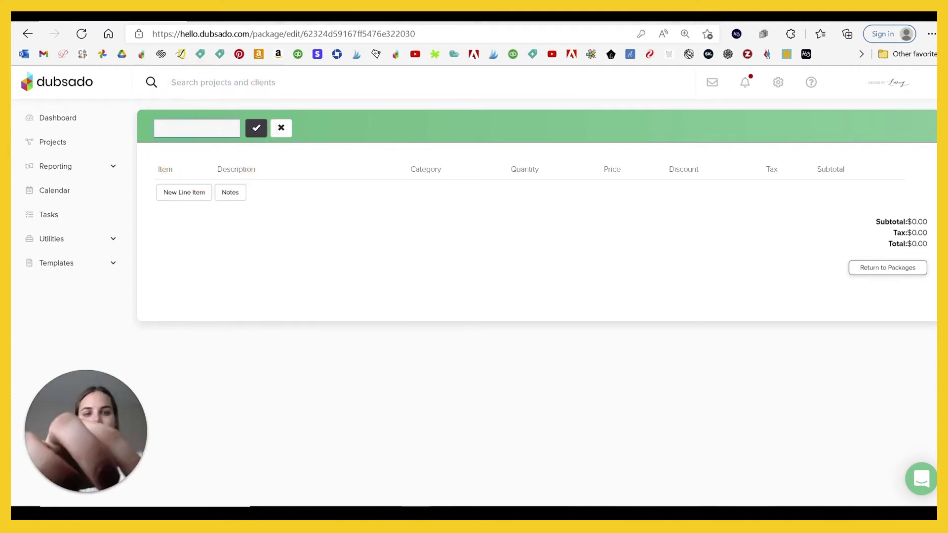
text(Invitation Suite Design)
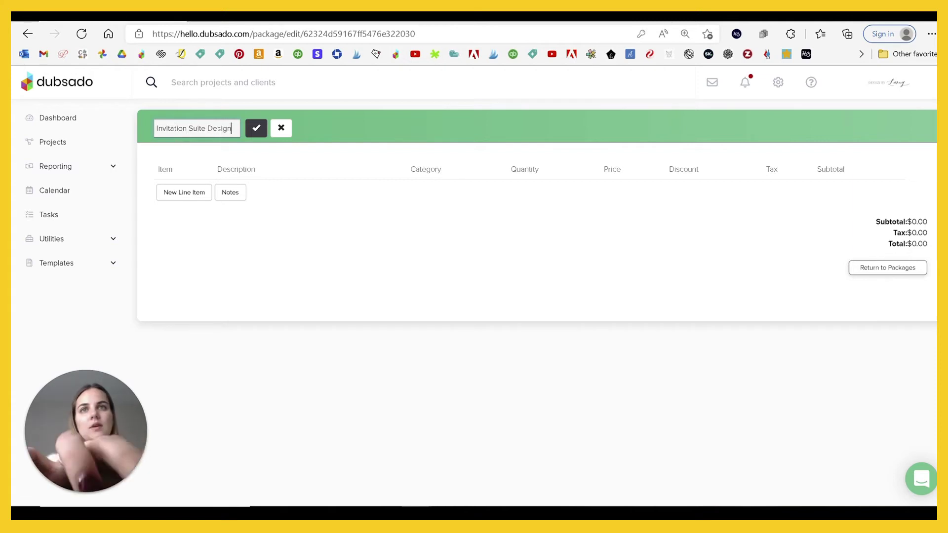
click(256, 128)
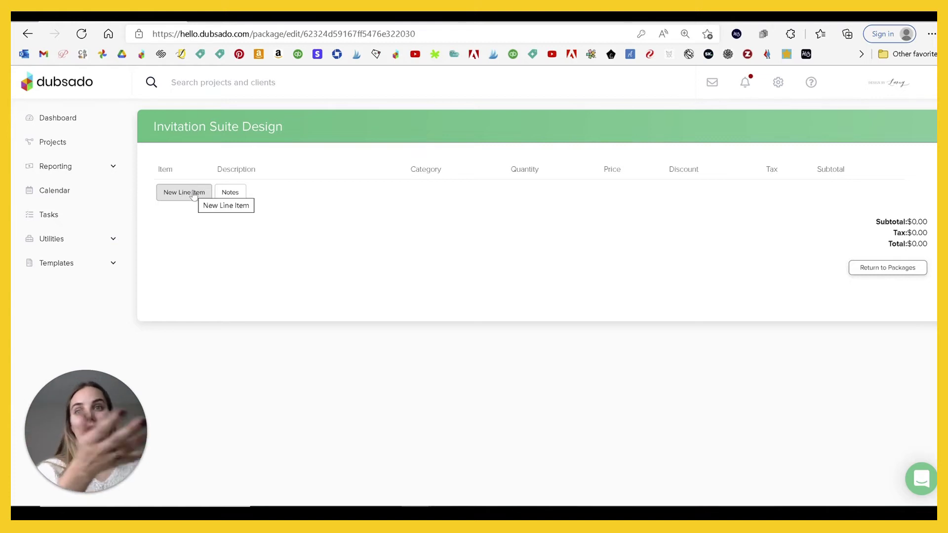
Start a new line item named 'Custom Design Fee'
click(194, 193)
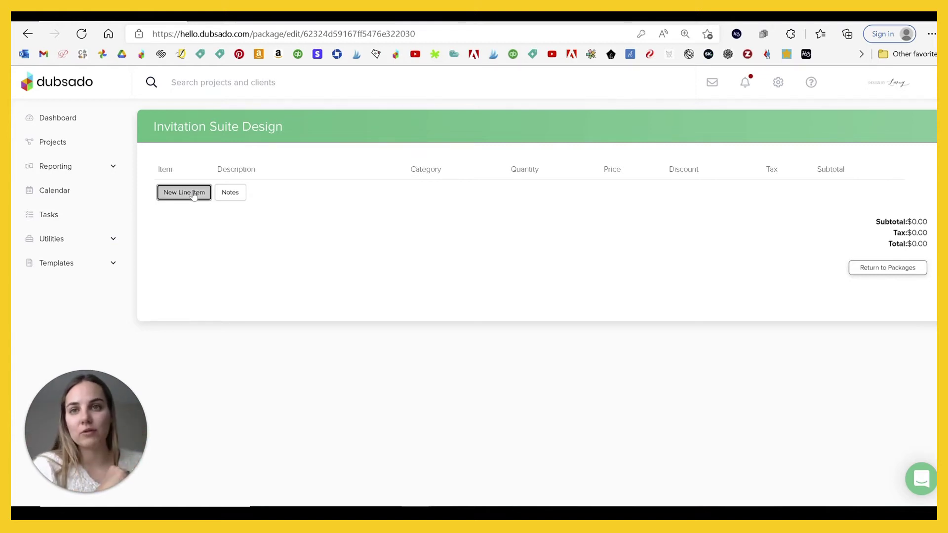
click(227, 217)
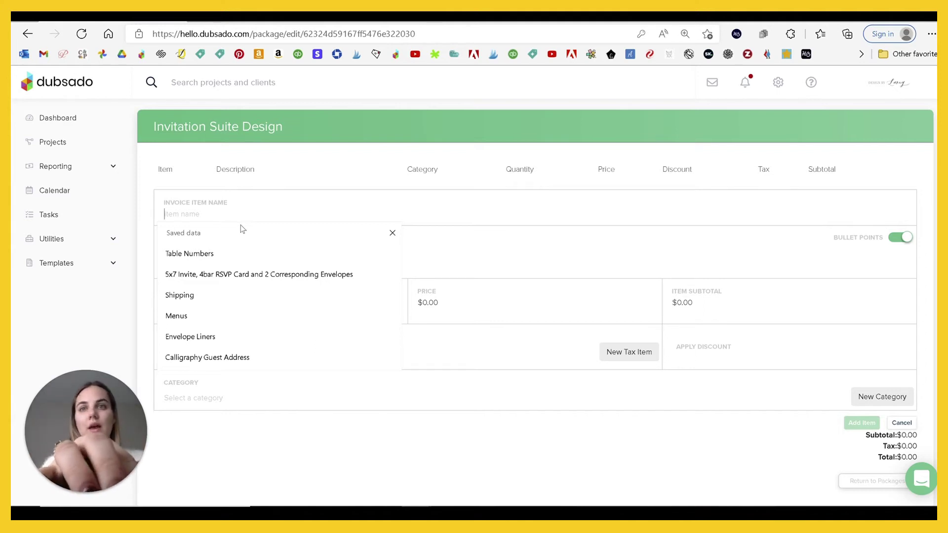
text(Custom Design Fee)
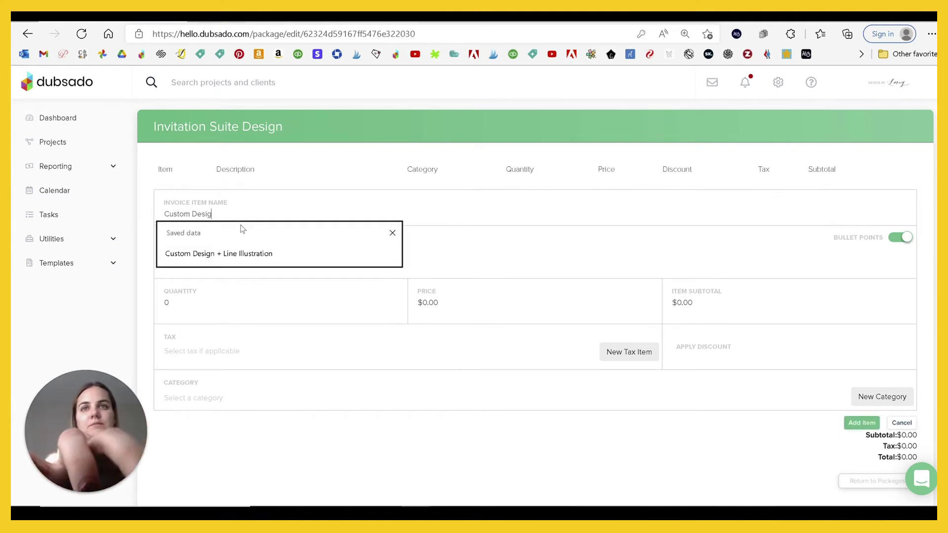
click(236, 253)
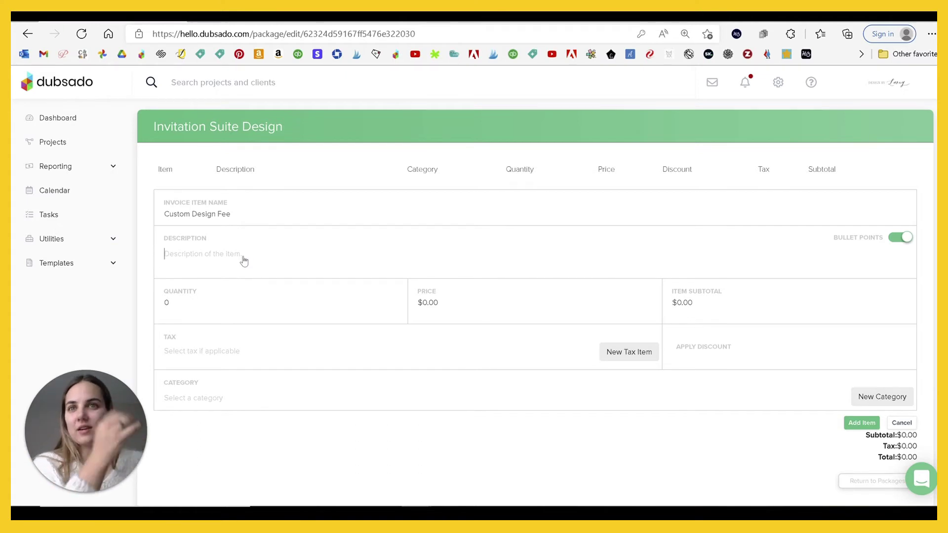
Set the Custom Design Fee quantity to 1 and price to 1500
click(210, 310)
key(BackSpace)
text(1)
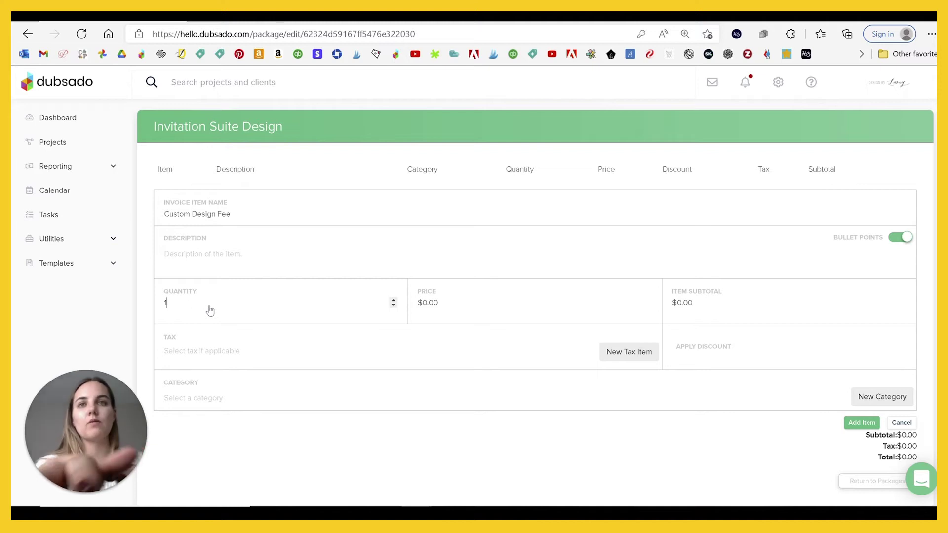
click(449, 307)
text(1500)
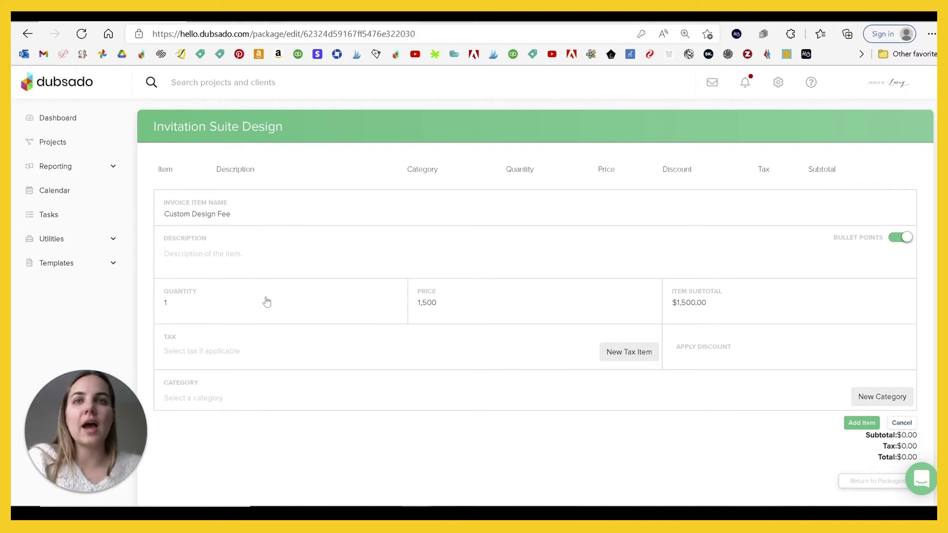
Leave tax and category empty and add the item, making the total $1,500.00
click(221, 352)
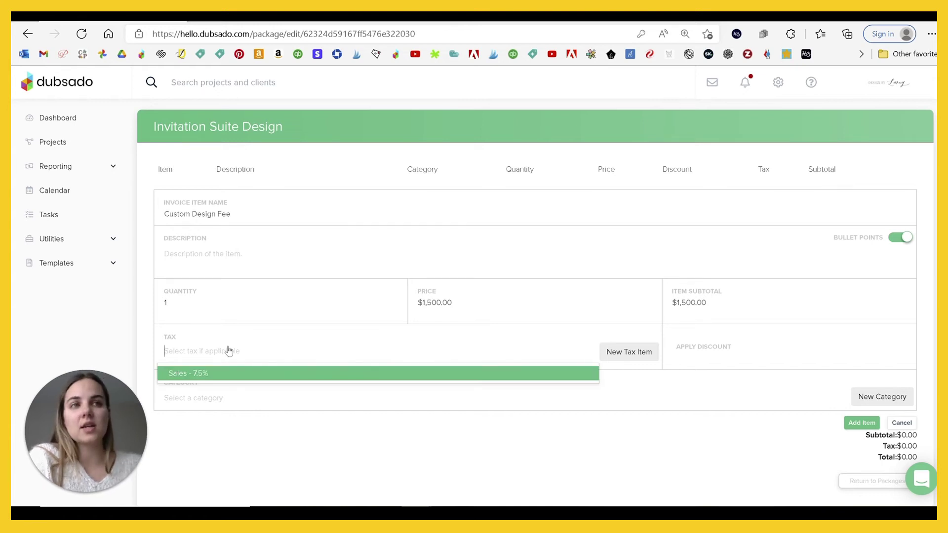
click(672, 376)
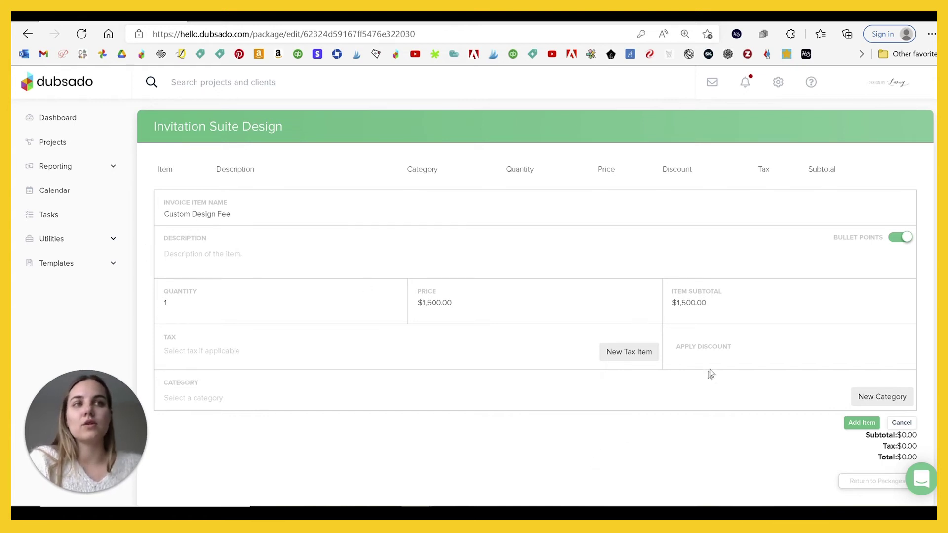
click(206, 401)
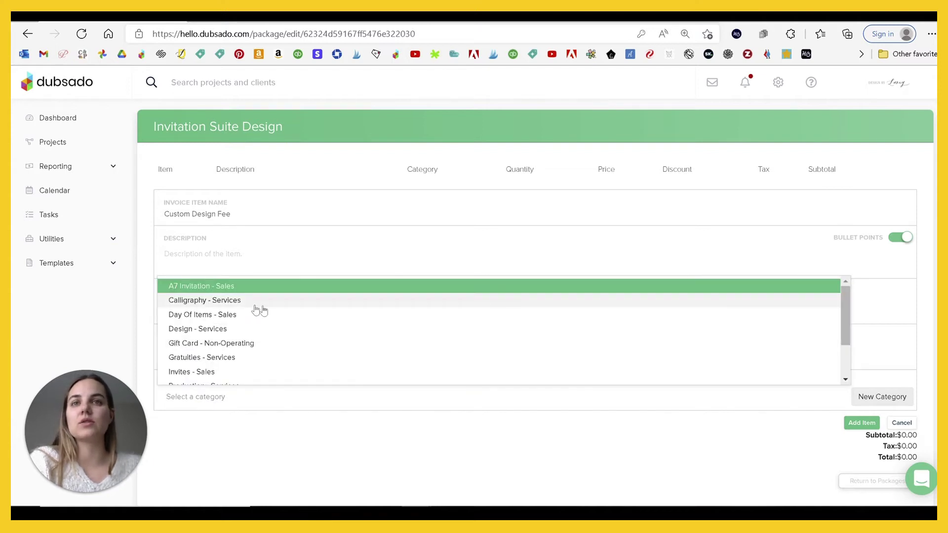
scroll(273, 324, down, 1)
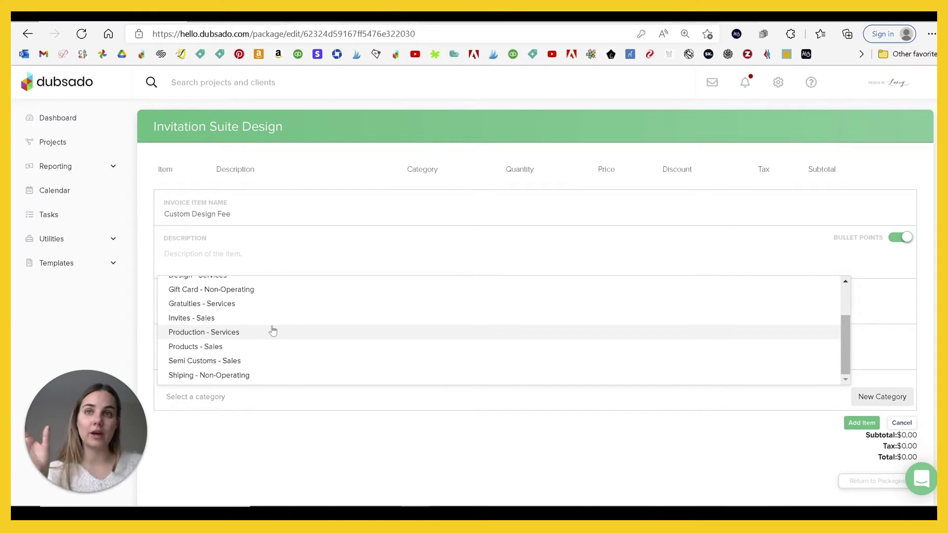
scroll(273, 348, up, 1)
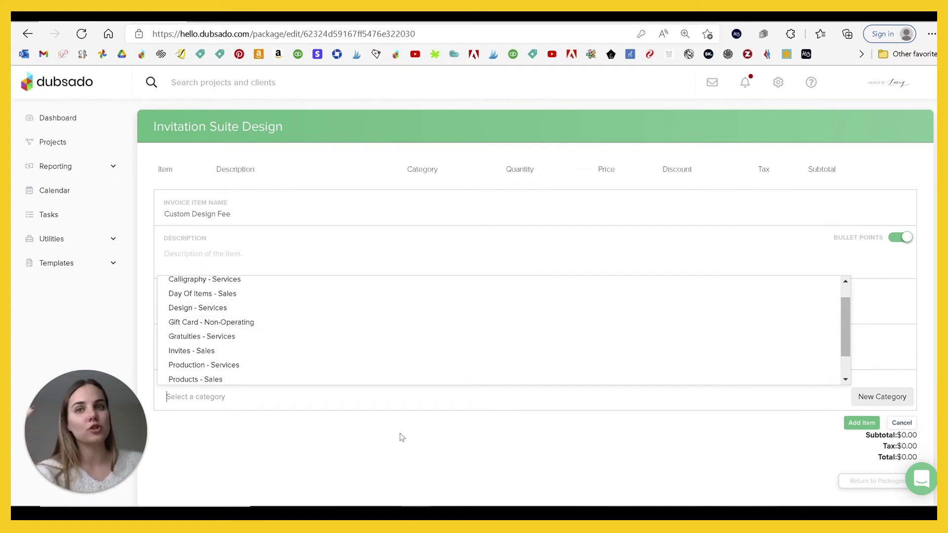
scroll(289, 332, up, 3)
scroll(271, 365, down, 5)
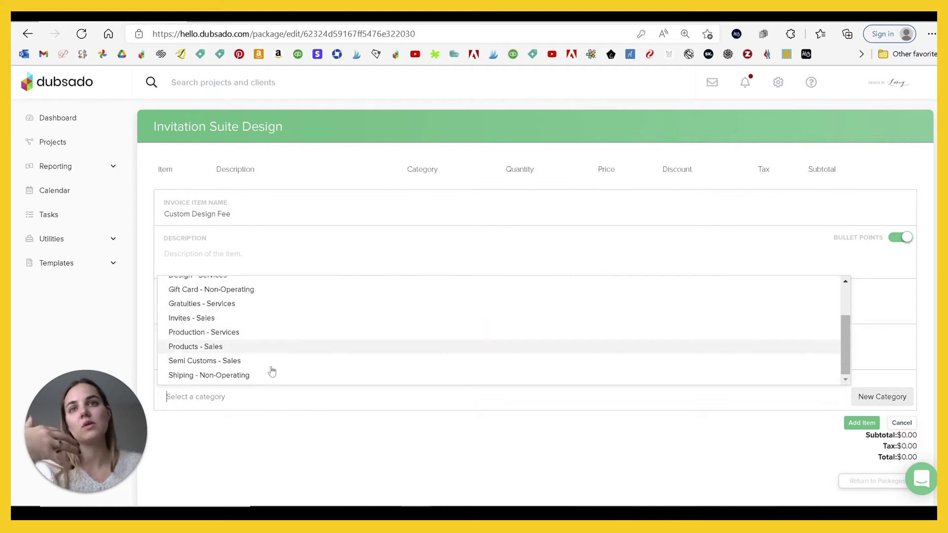
click(316, 443)
click(860, 424)
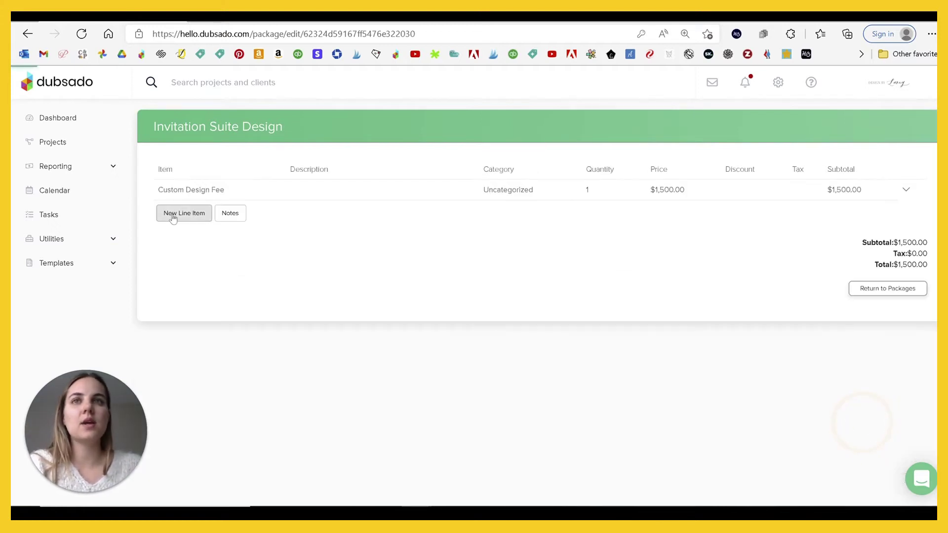
Add the saved 5x7 invite, RSVP card and envelopes item with quantity 100
click(180, 215)
click(234, 236)
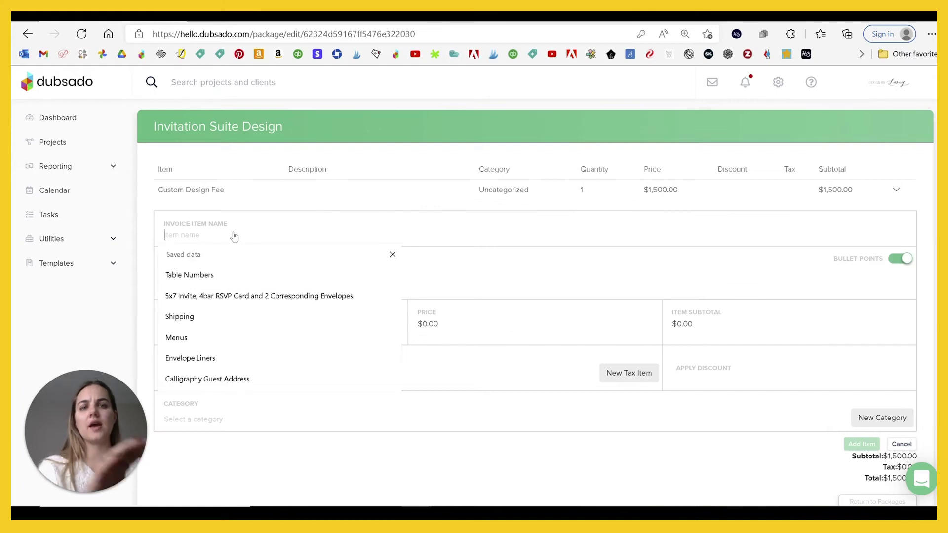
text(5x7)
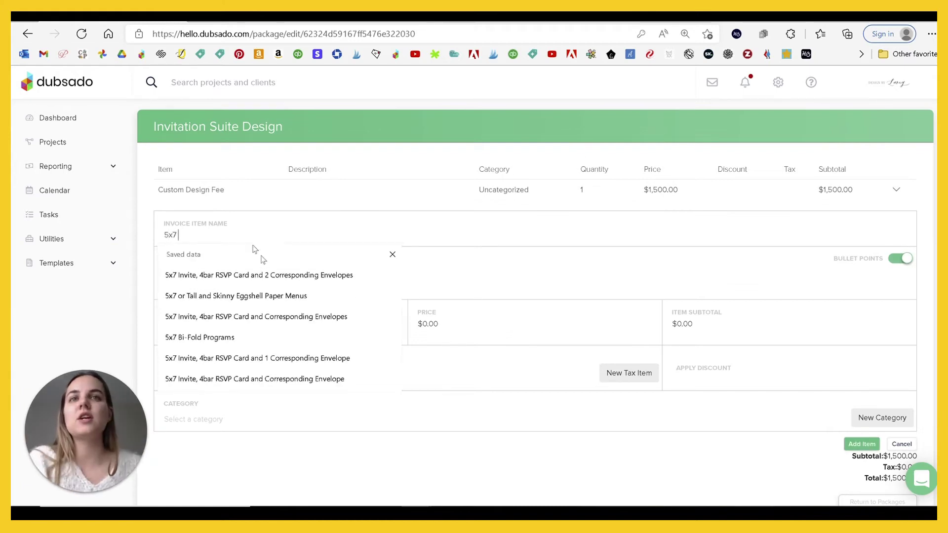
click(256, 276)
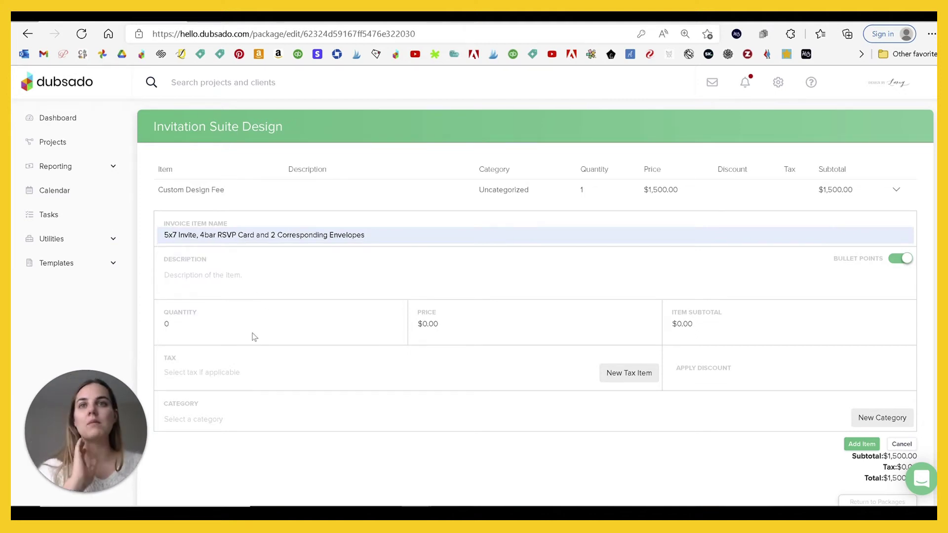
drag(208, 332, 154, 335)
text(100)
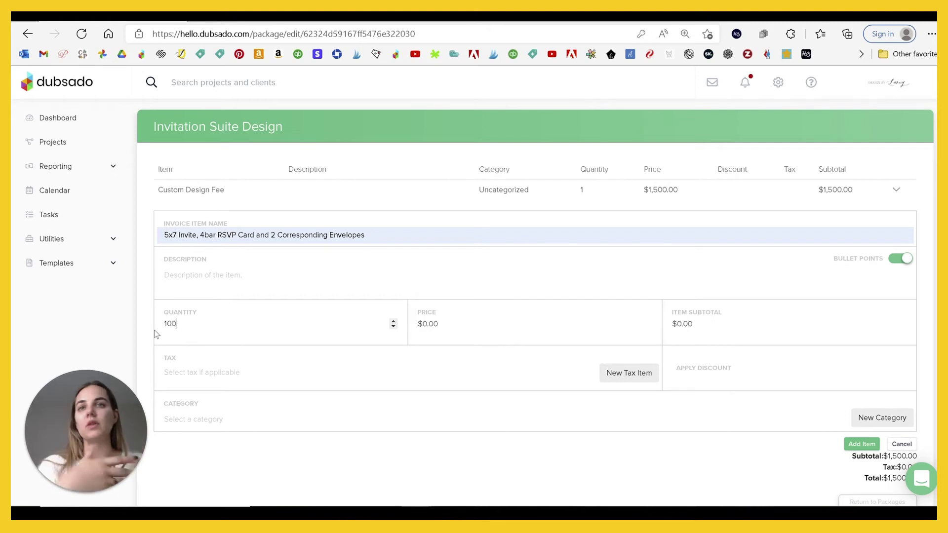
Price the invite set at $5.00 with Sales 7.5% tax and add it
click(434, 330)
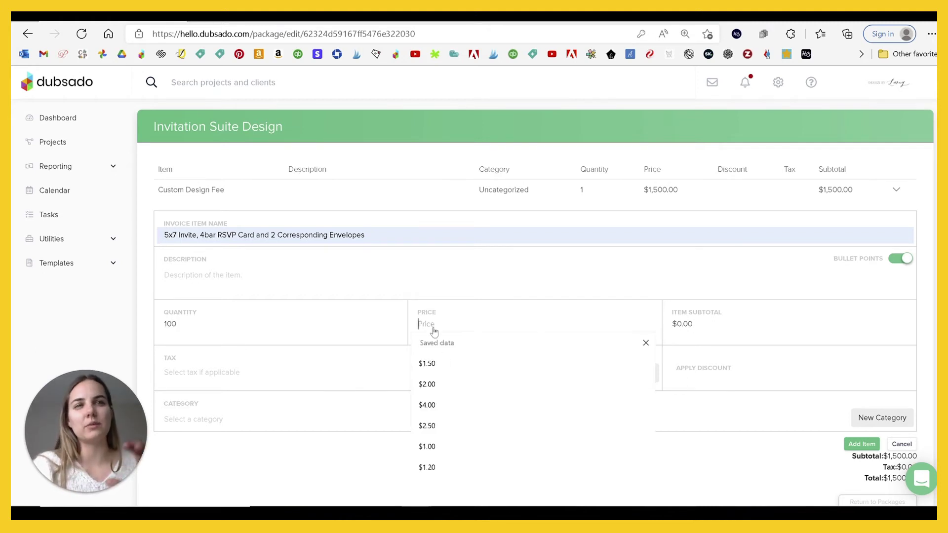
text(5)
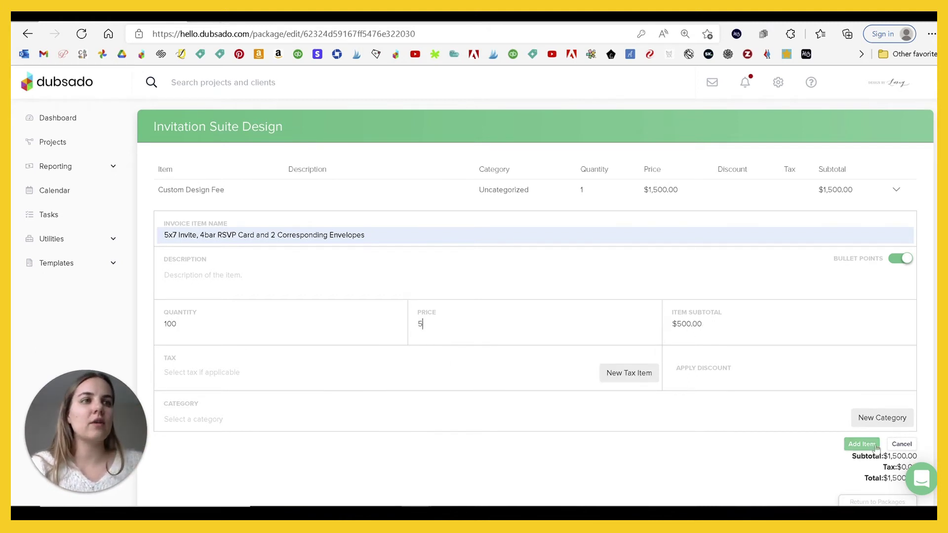
click(186, 374)
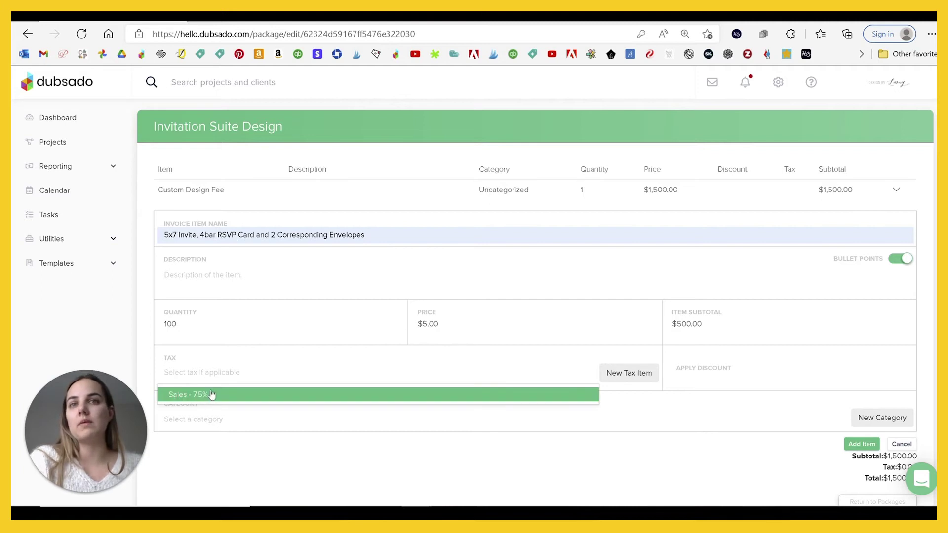
click(212, 393)
click(862, 444)
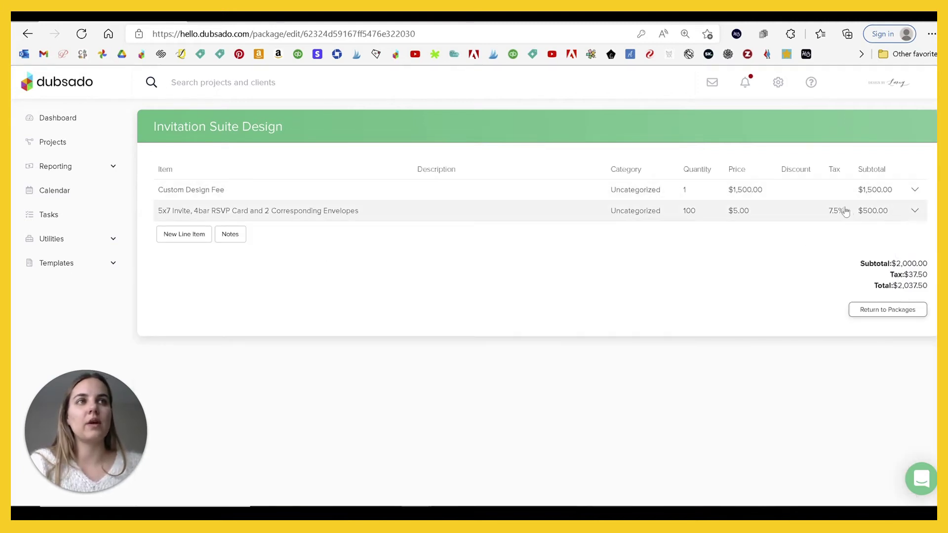
click(184, 237)
Add a Printed Addressing item with description lines including 'Return Address on Reply Envelope'
click(211, 261)
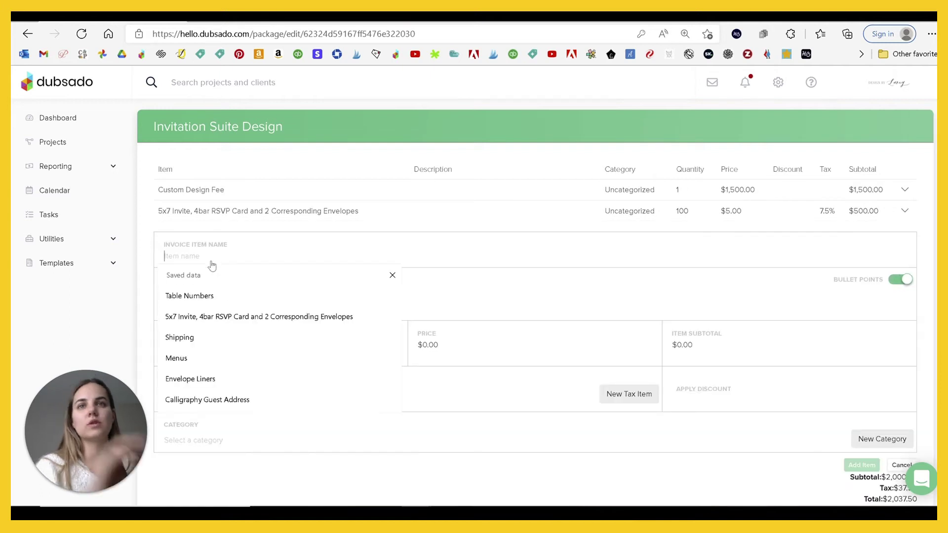
text(Printed )
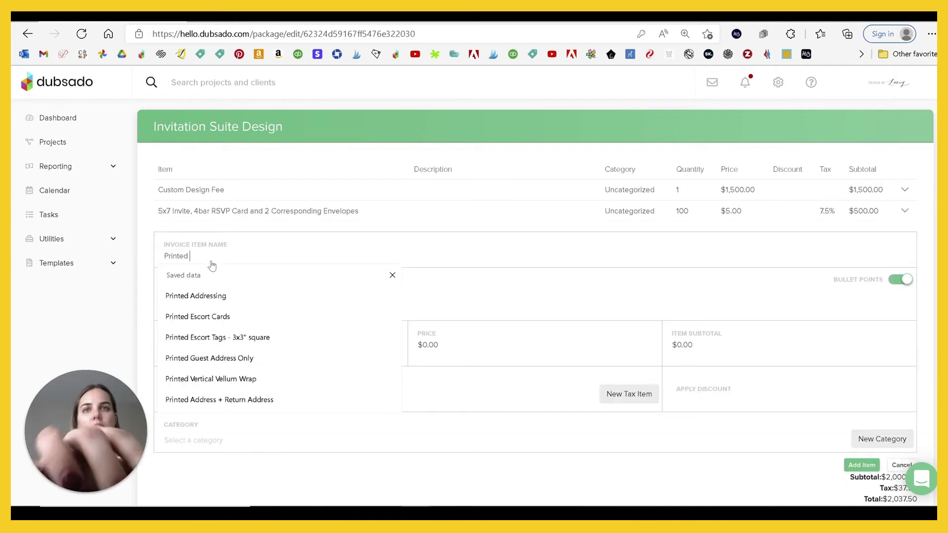
text(Addressing)
key(Tab)
key(Tab)
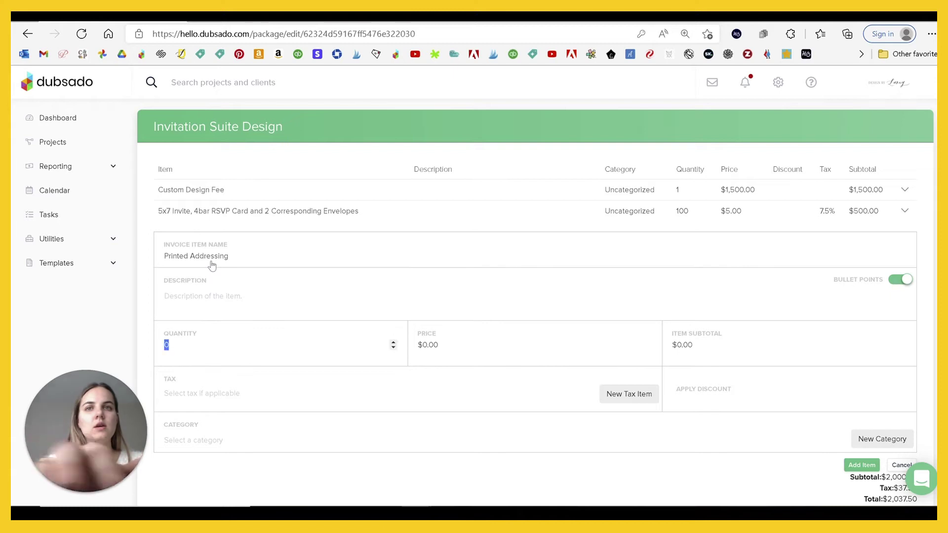
click(204, 309)
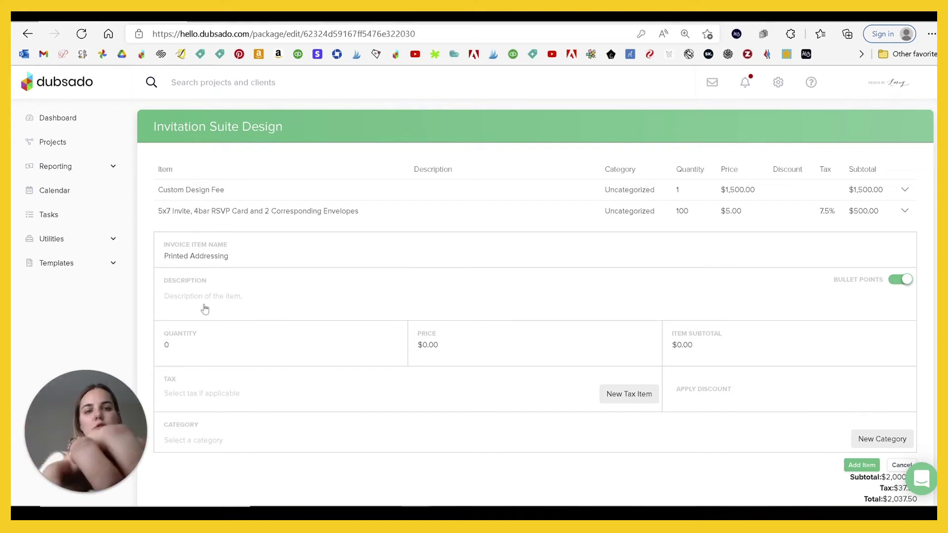
text(Guest + Return Address on)
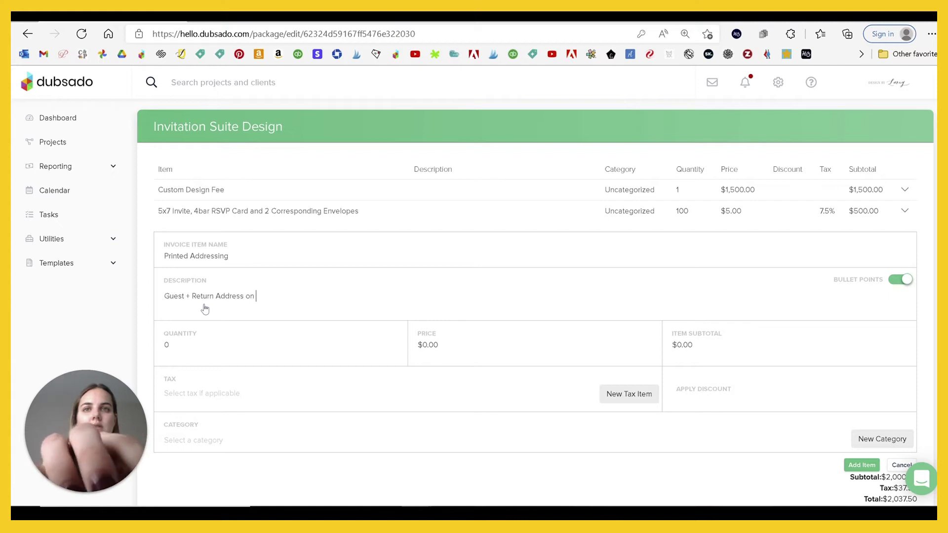
text(ope)
key(Return)
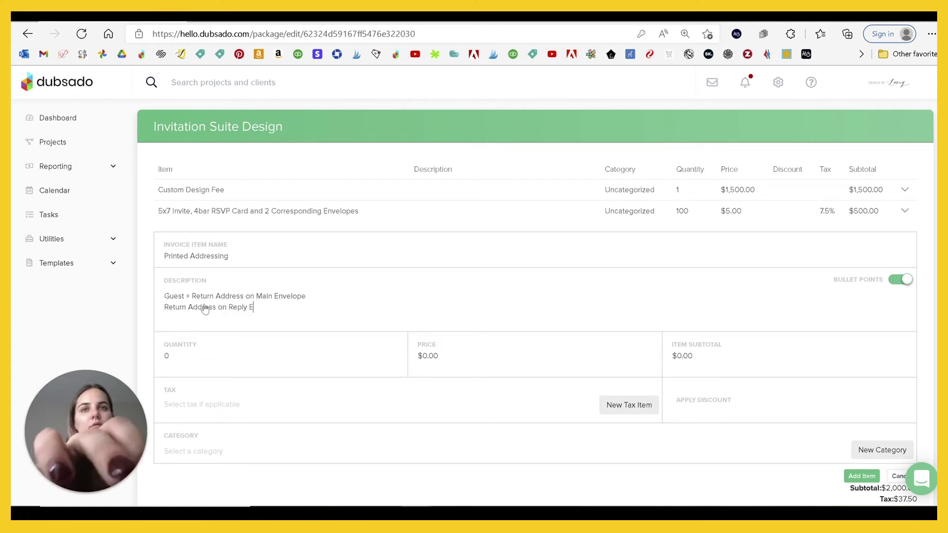
text(Return Address on Reply Envelop)
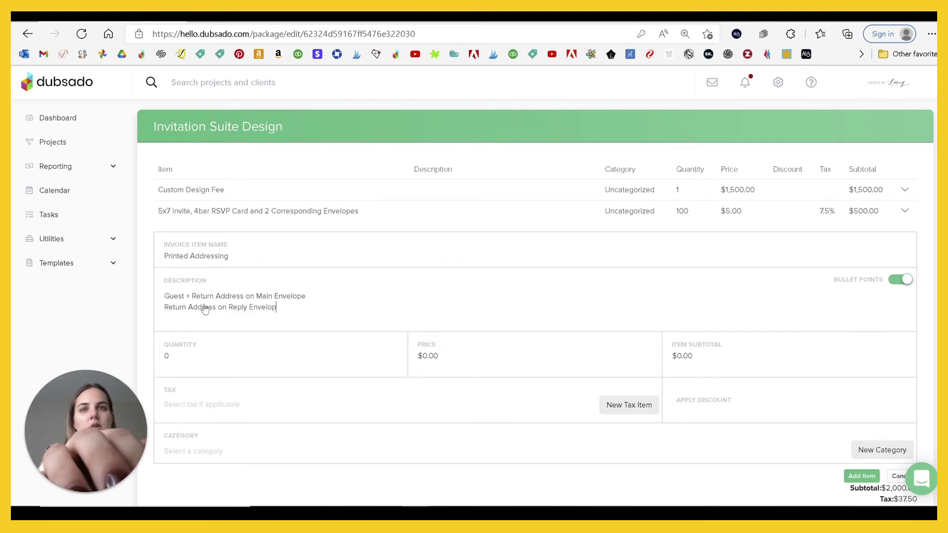
text(e)
key(Return)
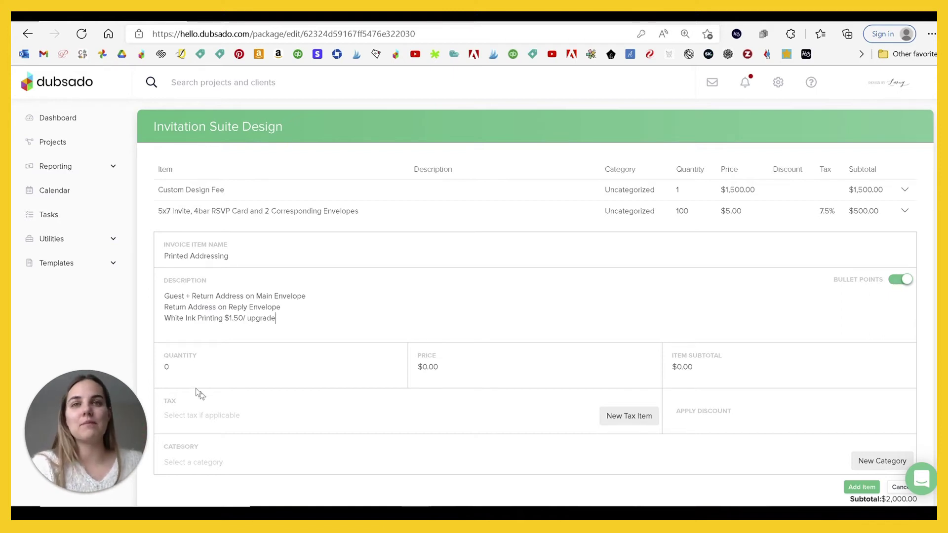
Set Printed Addressing to quantity 100 at $2.50 and add it to the package
double_click(164, 368)
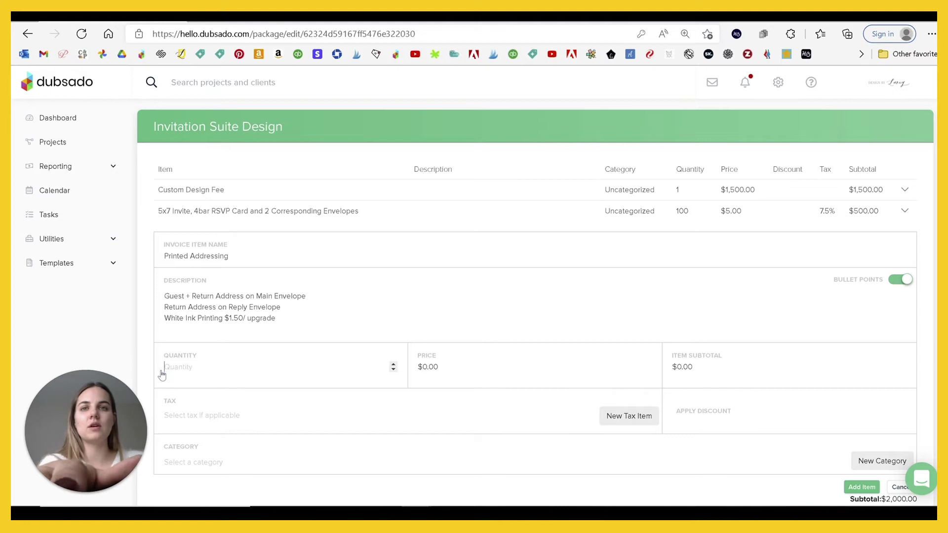
text(100)
key(Tab)
text(2.50)
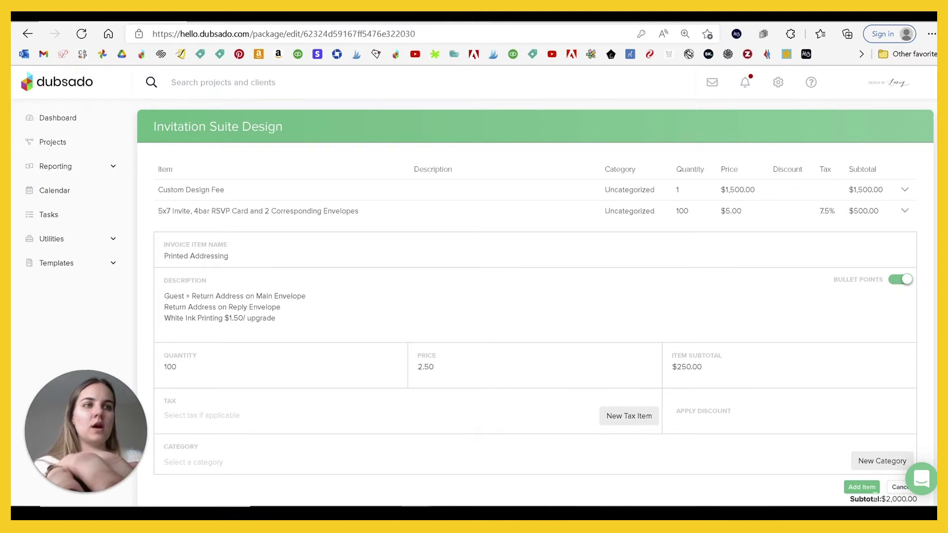
click(869, 490)
click(165, 289)
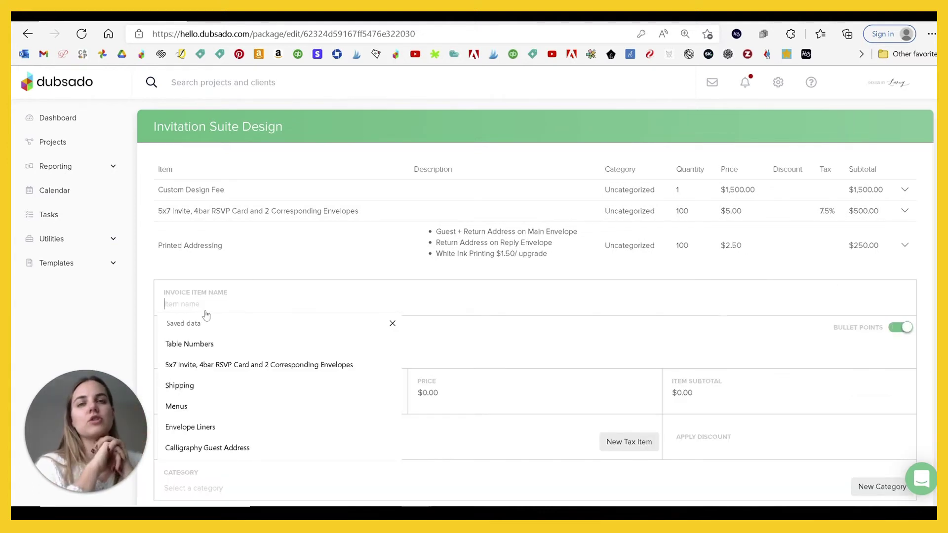
Create a 'Shipping with Insurance (2-3 days, not guaranteed)' item, quantity 1 at $65
click(199, 383)
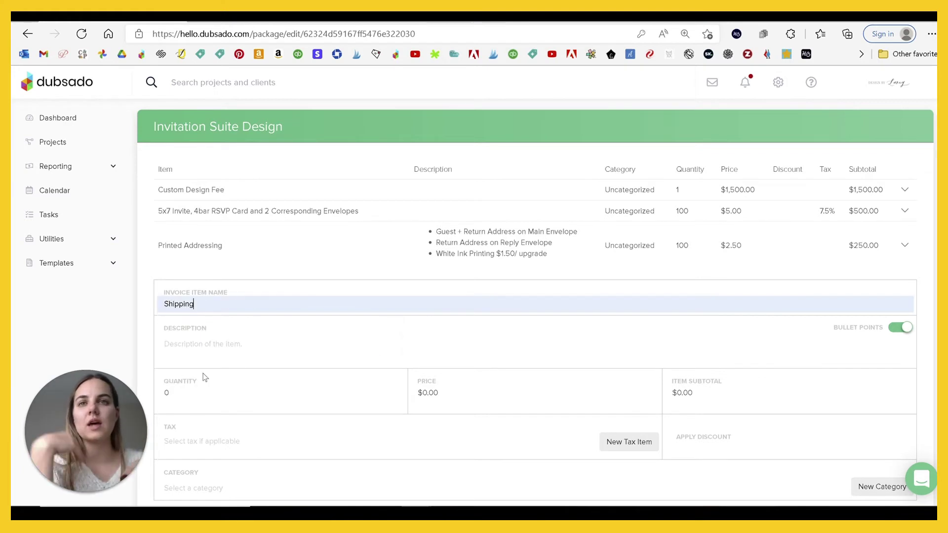
click(242, 303)
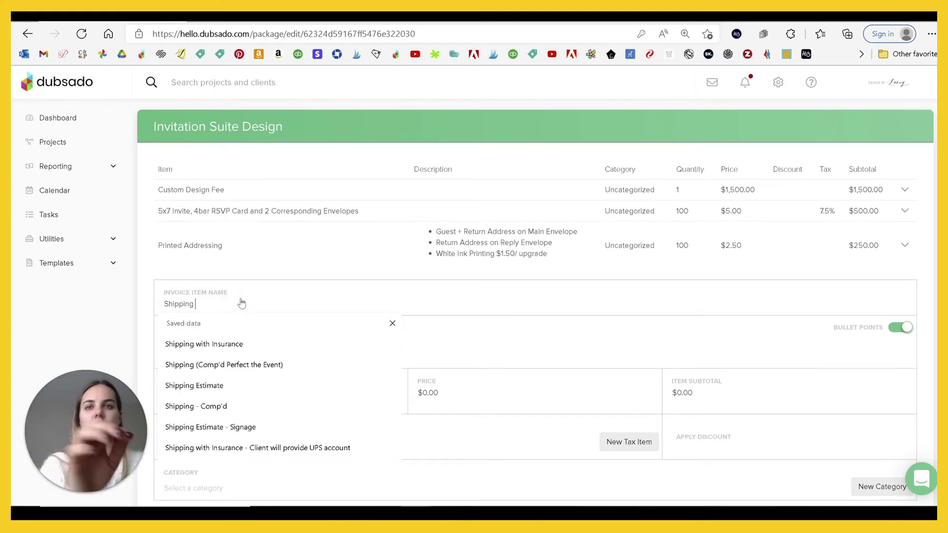
text((2)
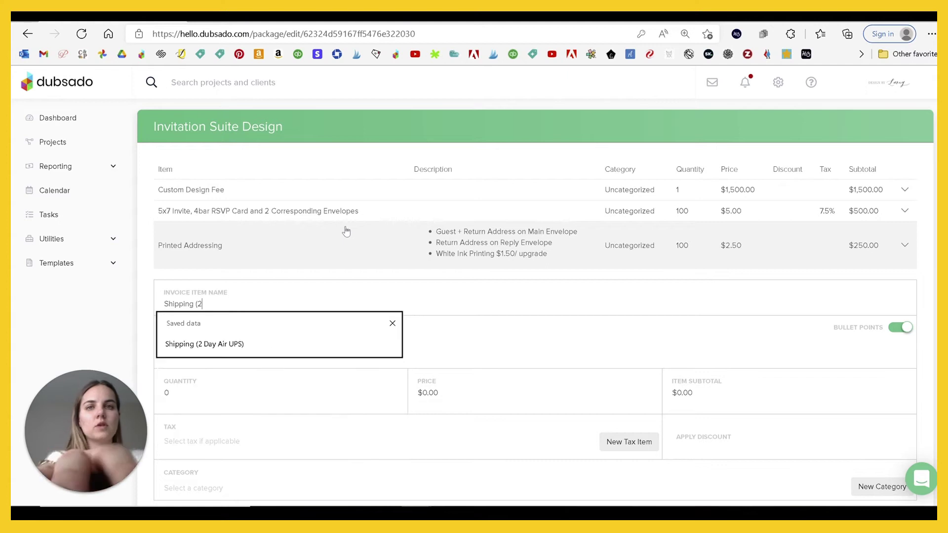
text(-3)
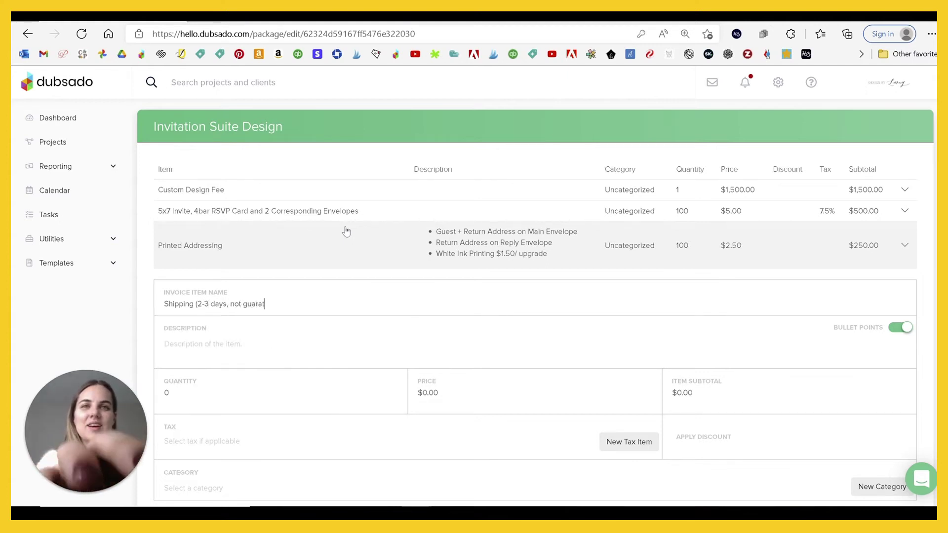
text( days, not guaran)
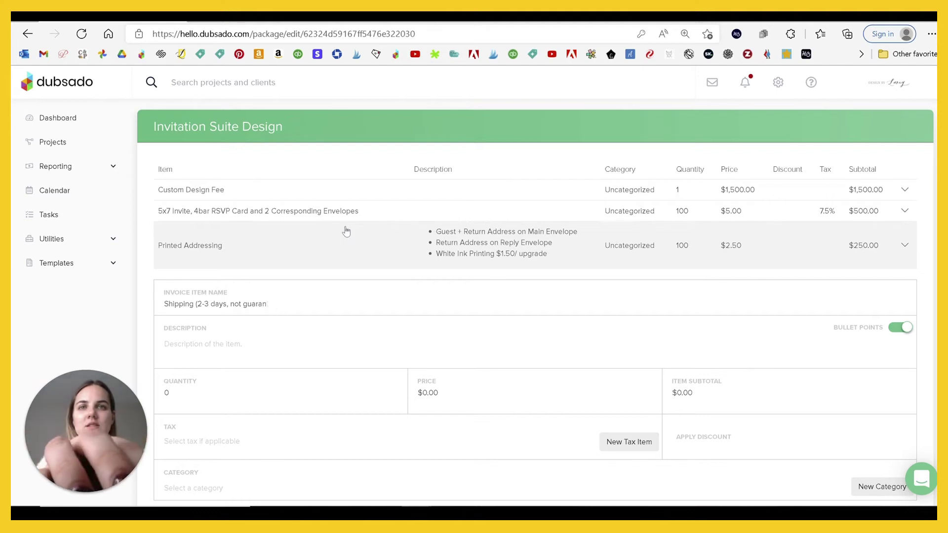
text(tted))
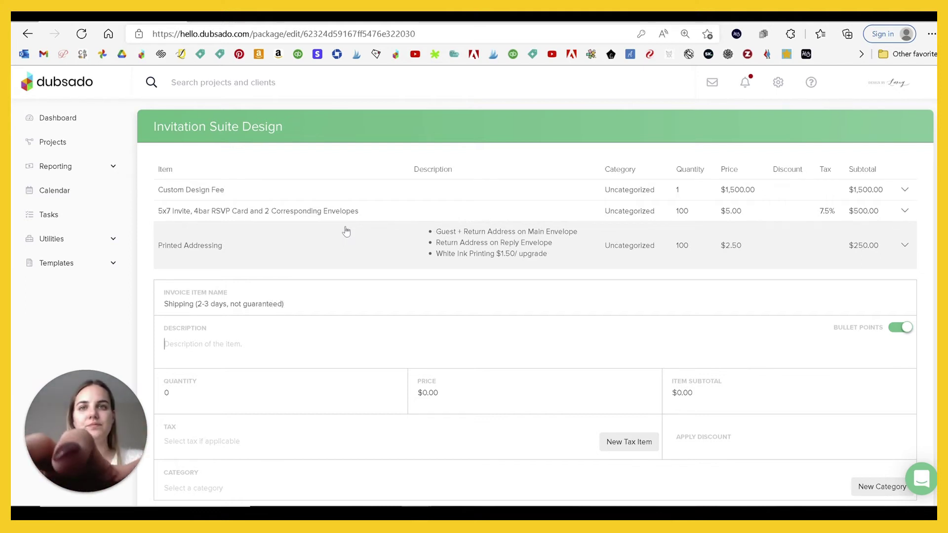
key(Tab)
text(1)
key(Tab)
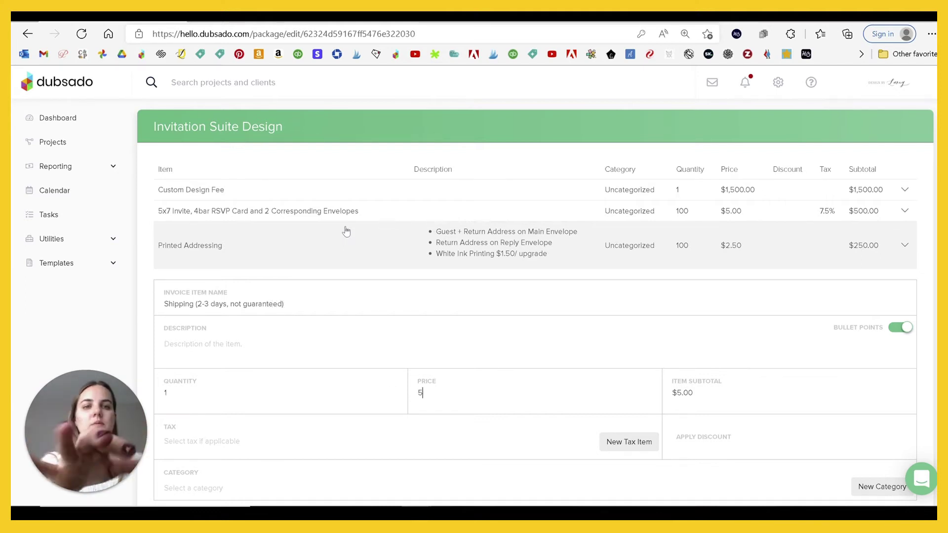
text(65)
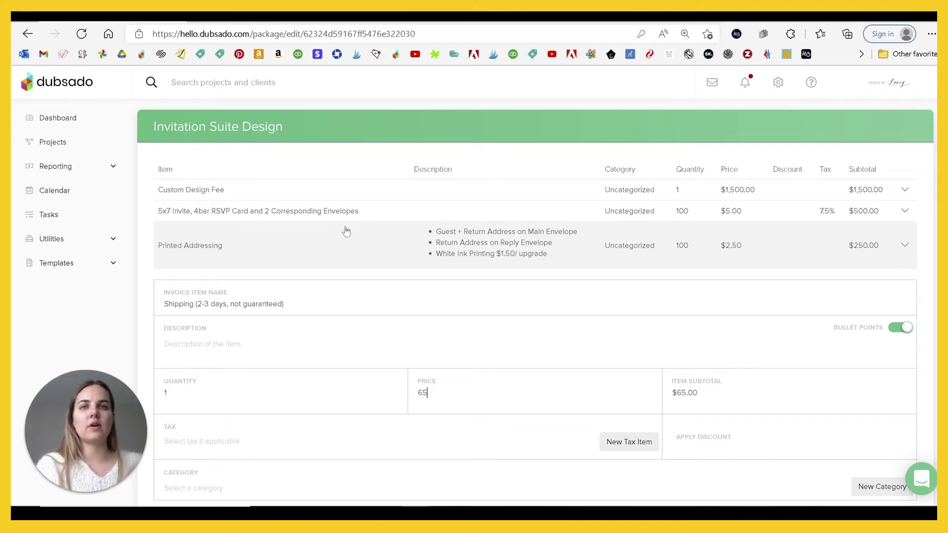
click(190, 304)
text(with Insurance)
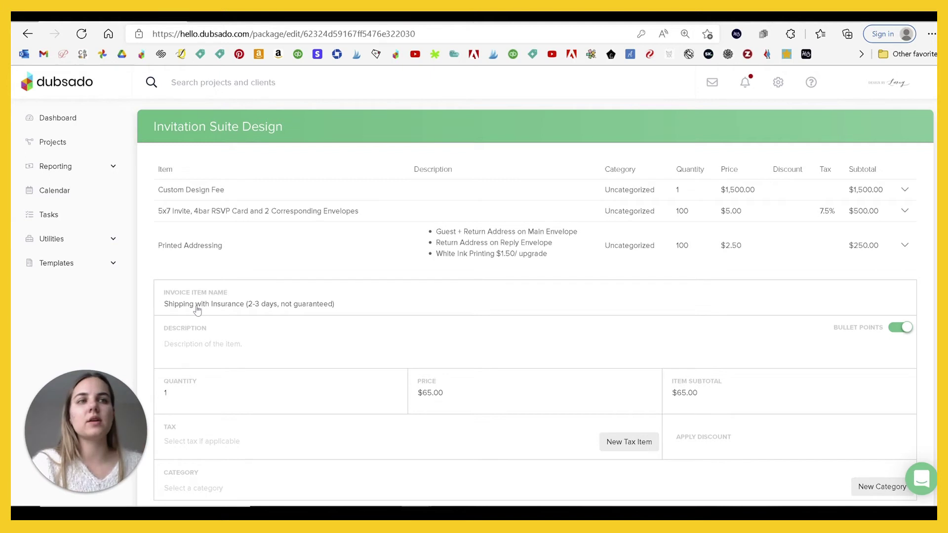
Assign the Shiping - Non-Operating category and add the item, totaling $2,352.50
scroll(754, 415, down, 2)
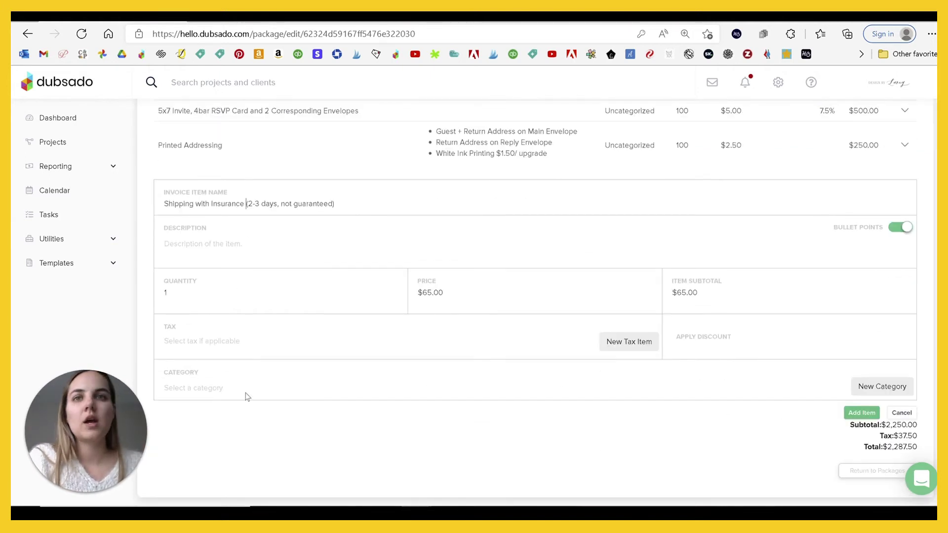
click(228, 395)
scroll(239, 304, down, 2)
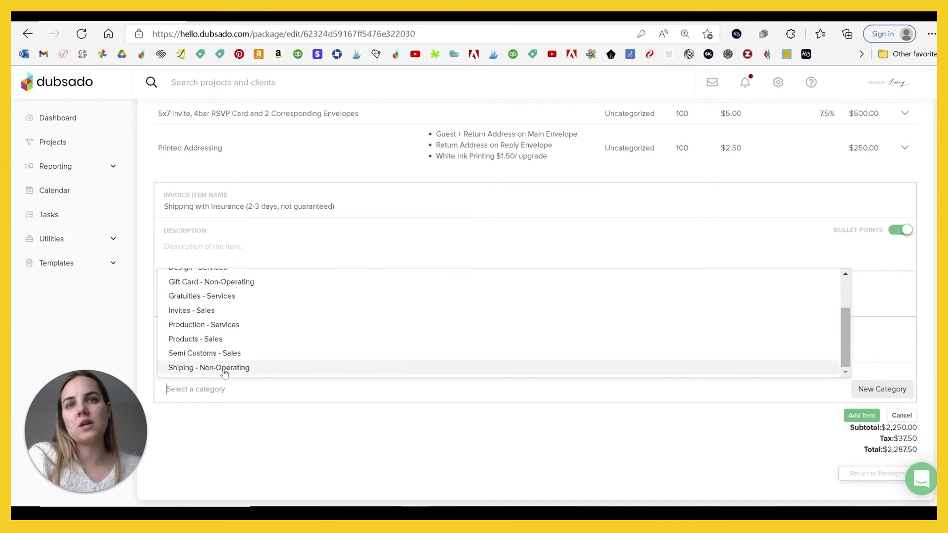
click(224, 369)
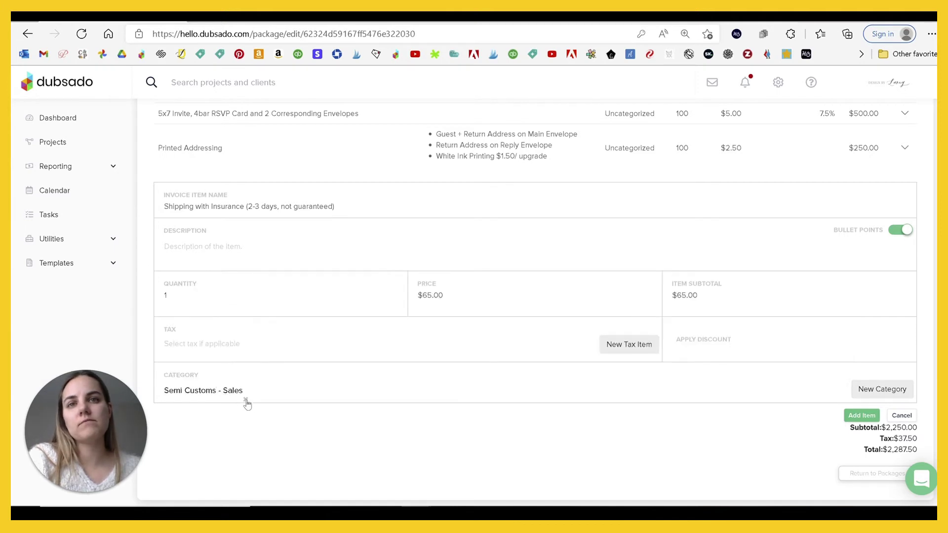
click(246, 401)
click(197, 391)
click(220, 366)
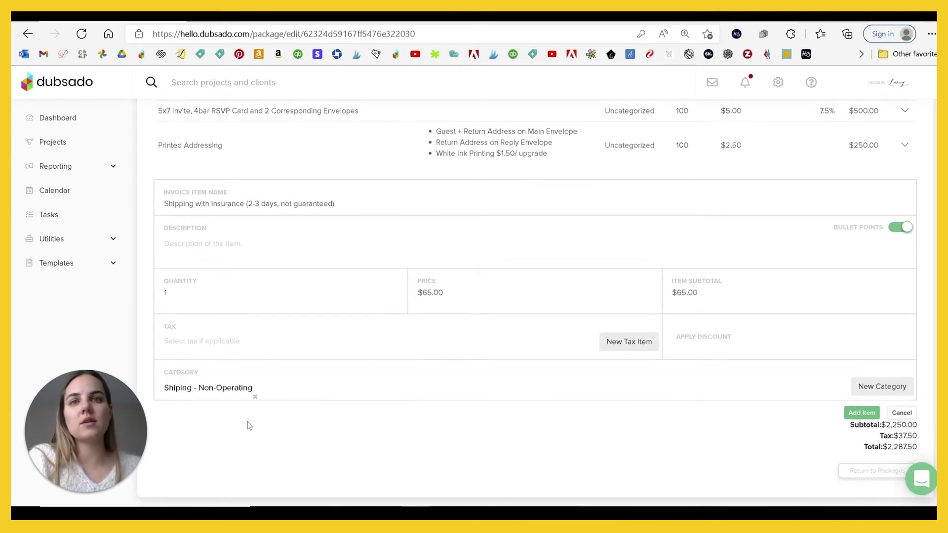
click(862, 413)
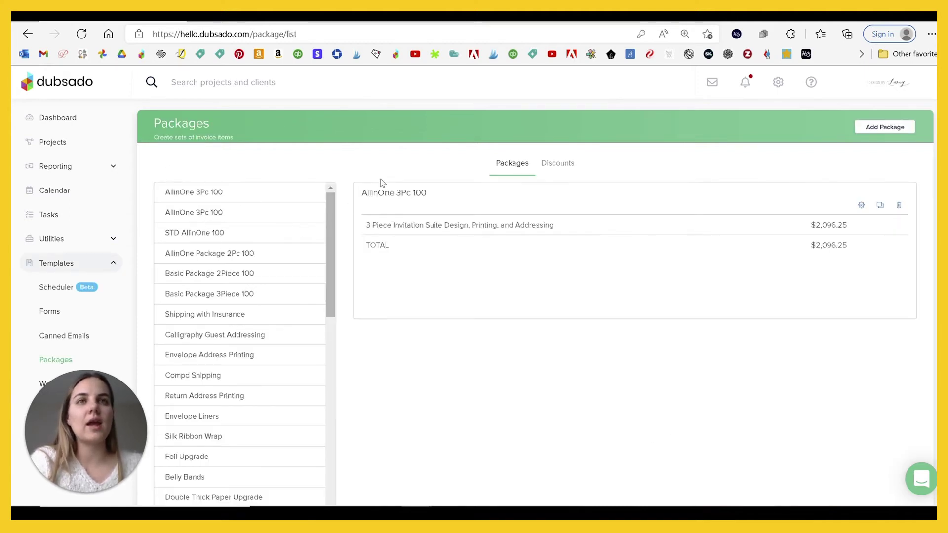
Drag Invitation Suite Design to the top of the Packages list
scroll(227, 225, down, 15)
drag(210, 446, 268, 286)
scroll(268, 286, up, 3)
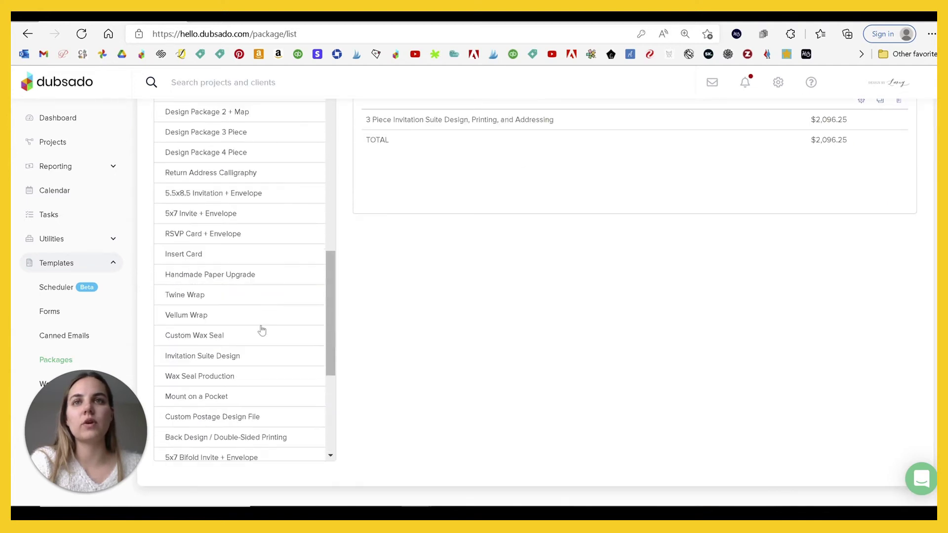
drag(203, 358, 206, 114)
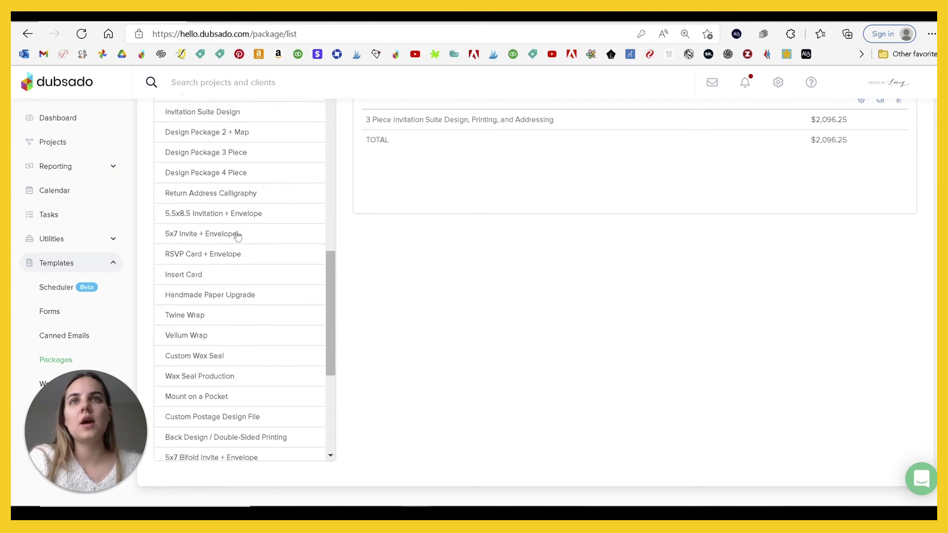
scroll(264, 291, up, 5)
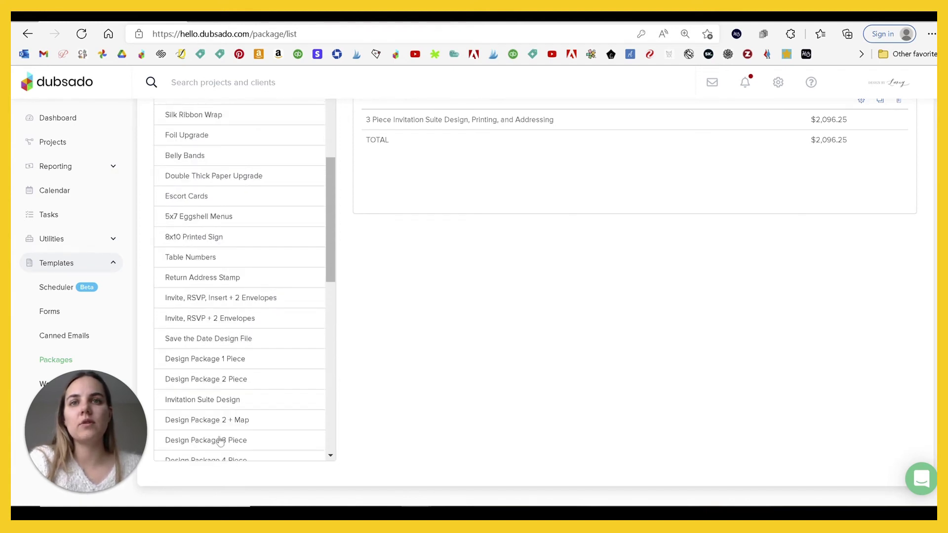
drag(206, 399, 208, 147)
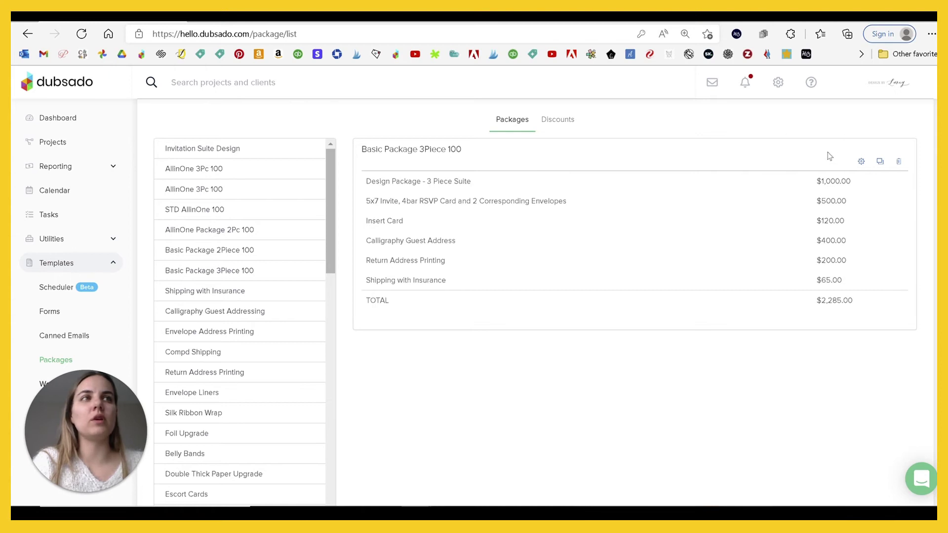
Open Basic Package 3Piece 100 for editing
right_click(514, 296)
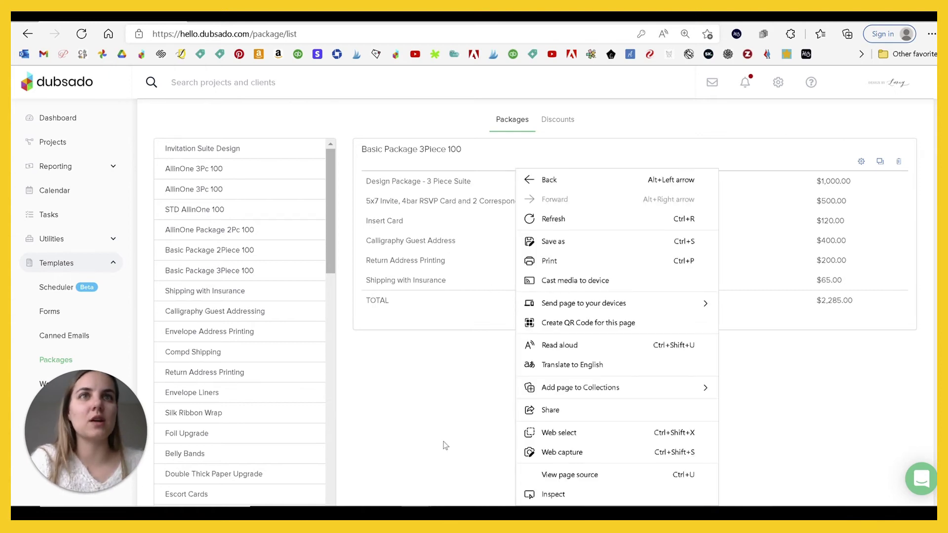
click(443, 445)
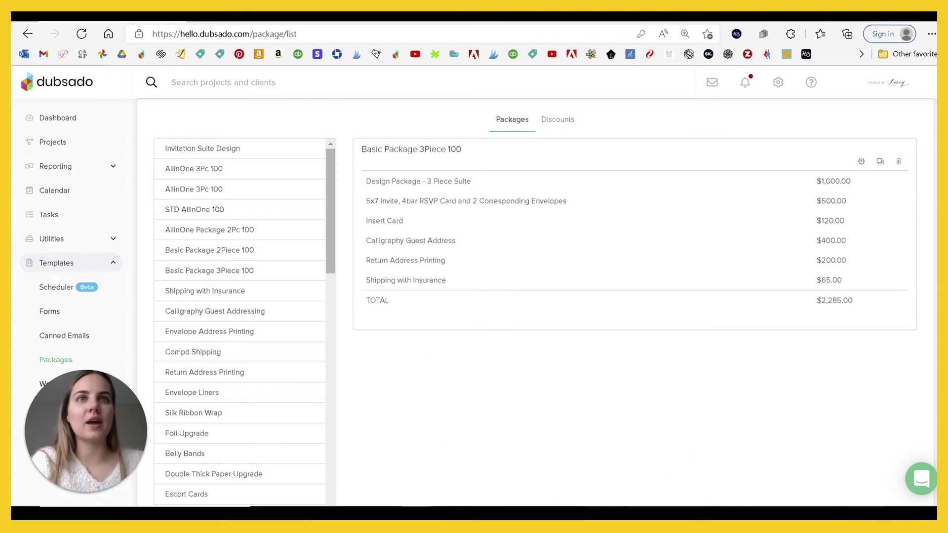
click(862, 161)
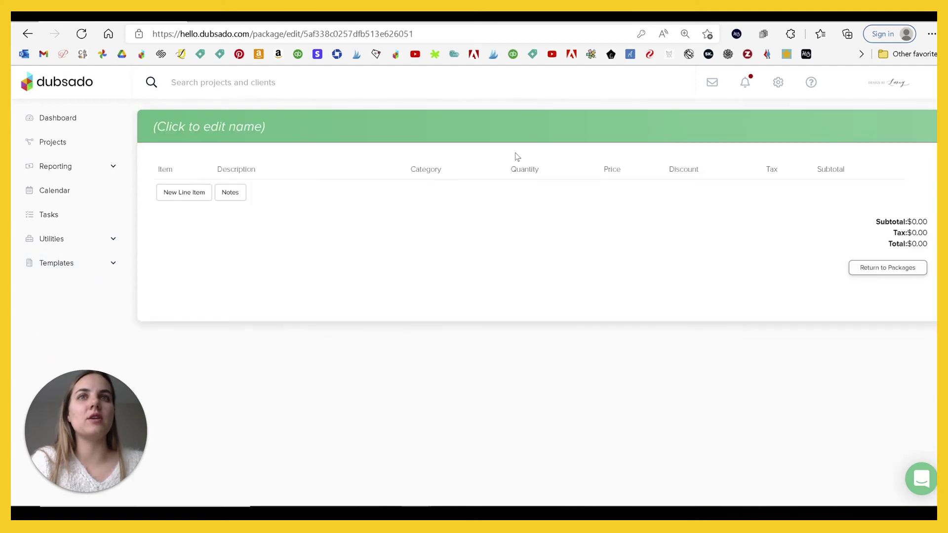
Review Basic Package 3Piece 100's six line items ($2,285.00), then return to Packages
scroll(395, 277, down, 2)
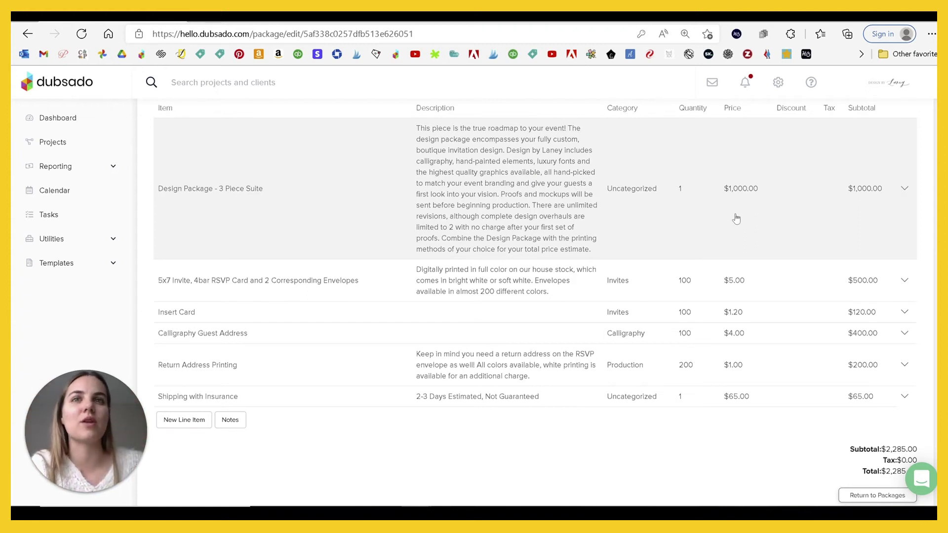
scroll(722, 218, down, 1)
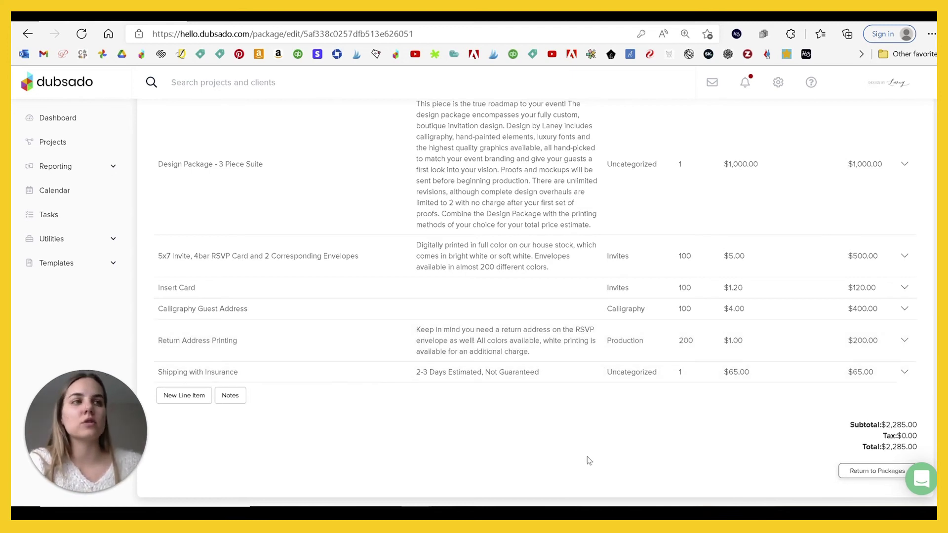
scroll(588, 455, up, 2)
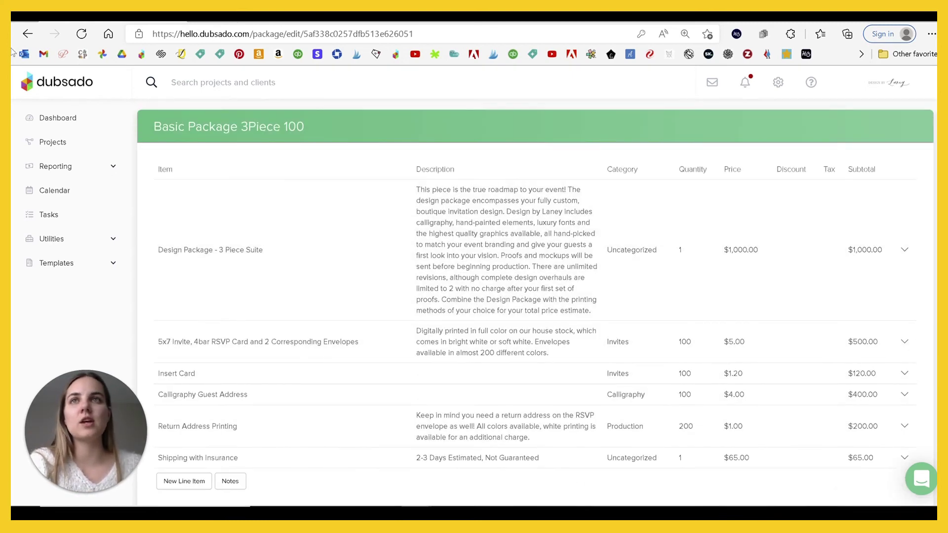
click(28, 34)
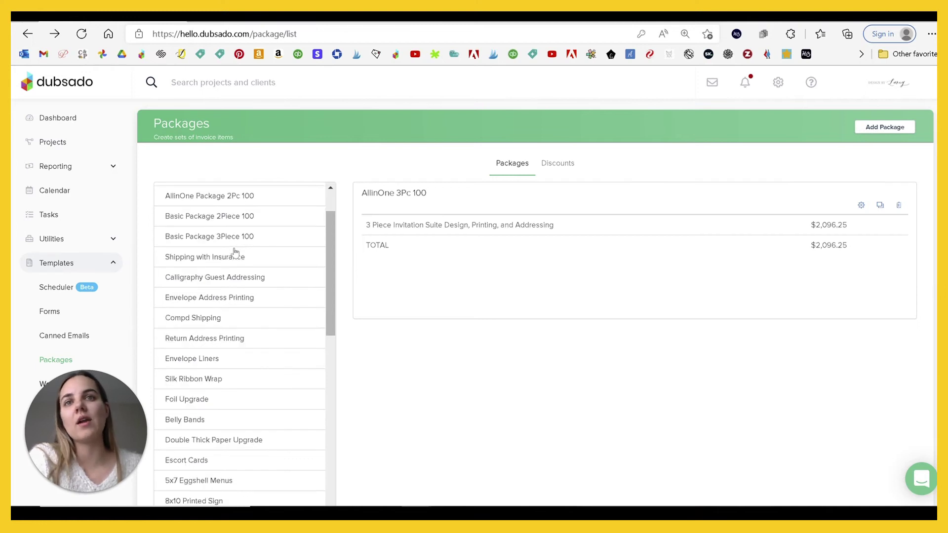
Go to the Invoice Job project's invoices to bring up blank invoice 551
click(199, 364)
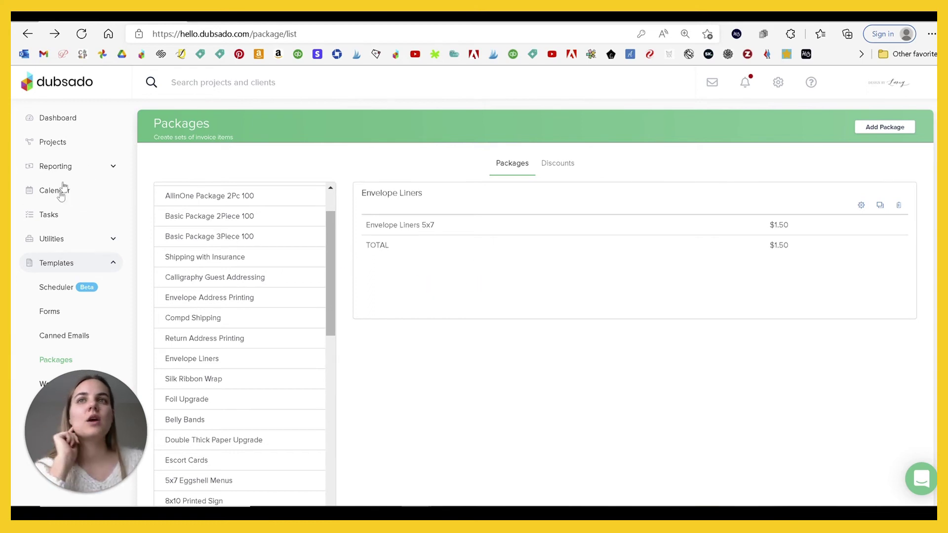
click(68, 143)
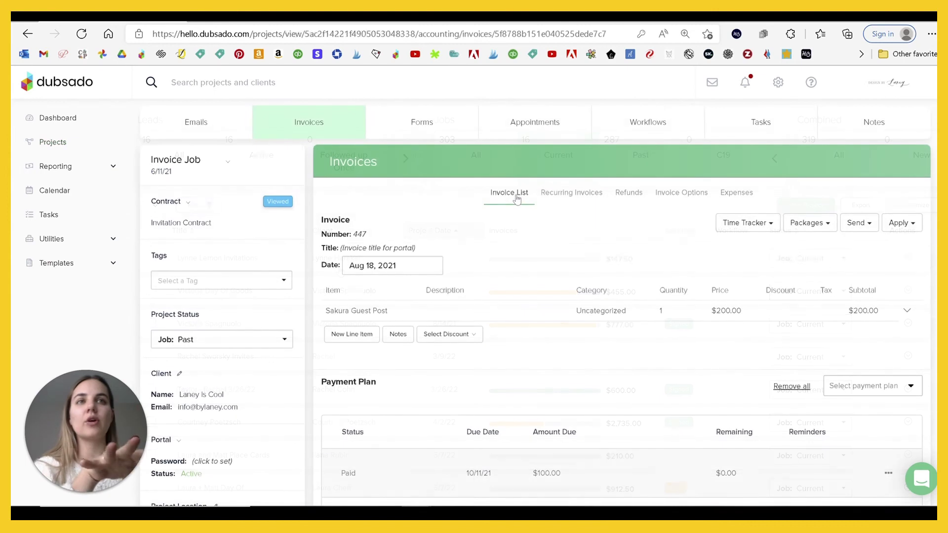
click(517, 195)
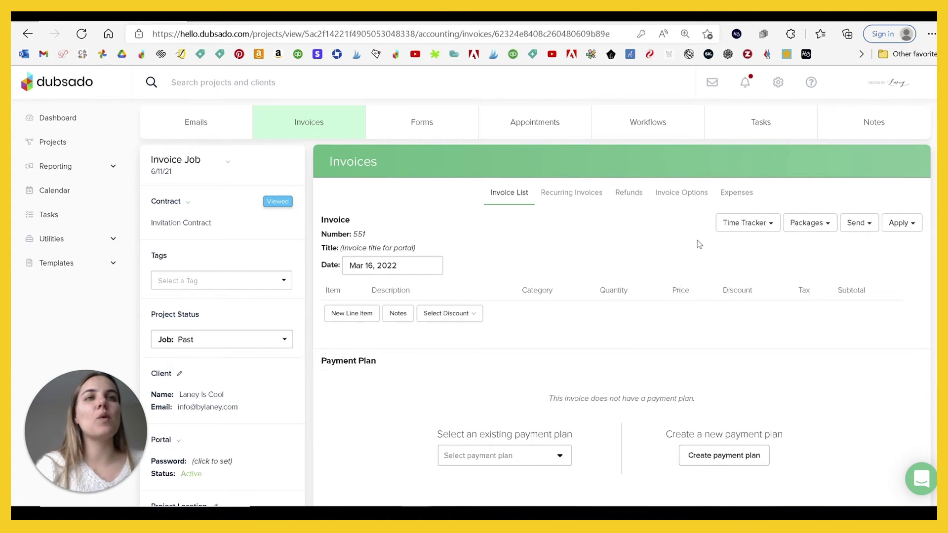
Apply the Invitation Suite Design package to invoice 551
scroll(683, 261, down, 1)
click(800, 162)
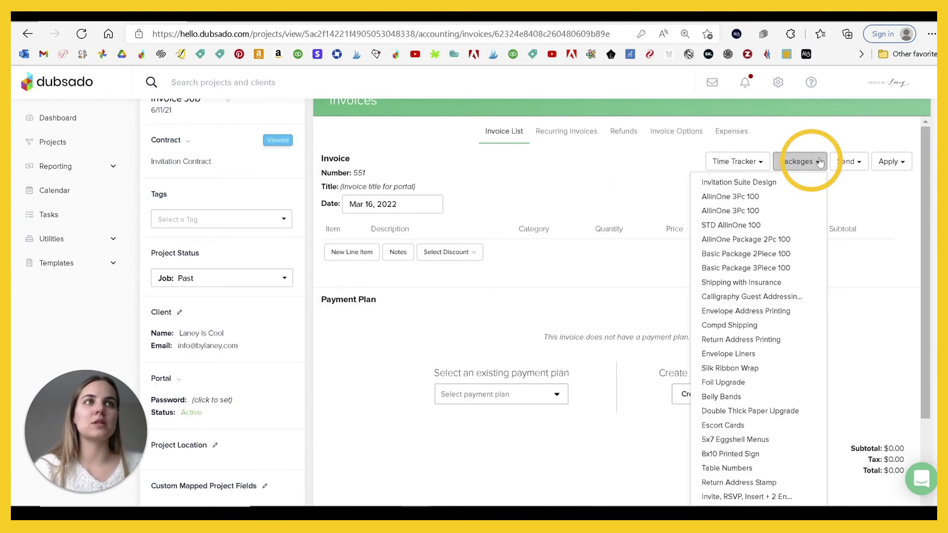
scroll(760, 387, down, 7)
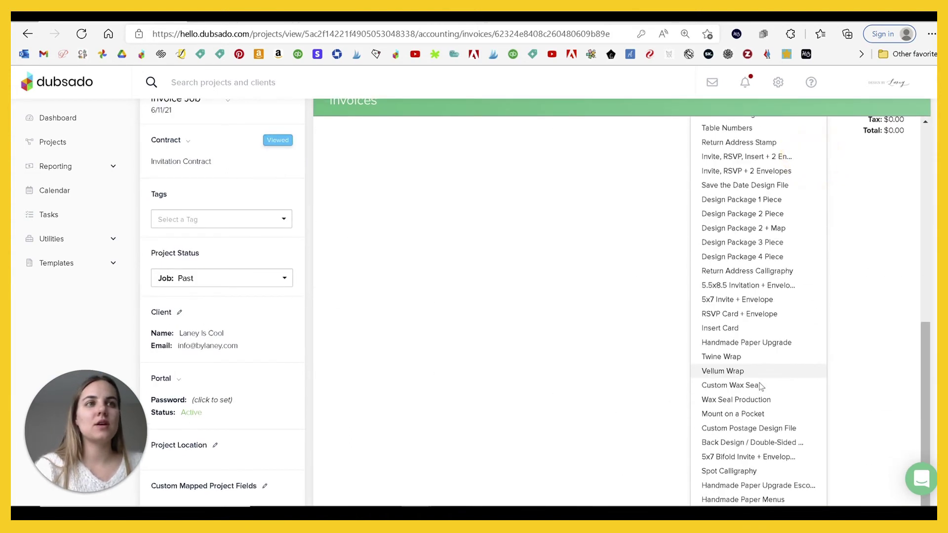
scroll(760, 387, up, 7)
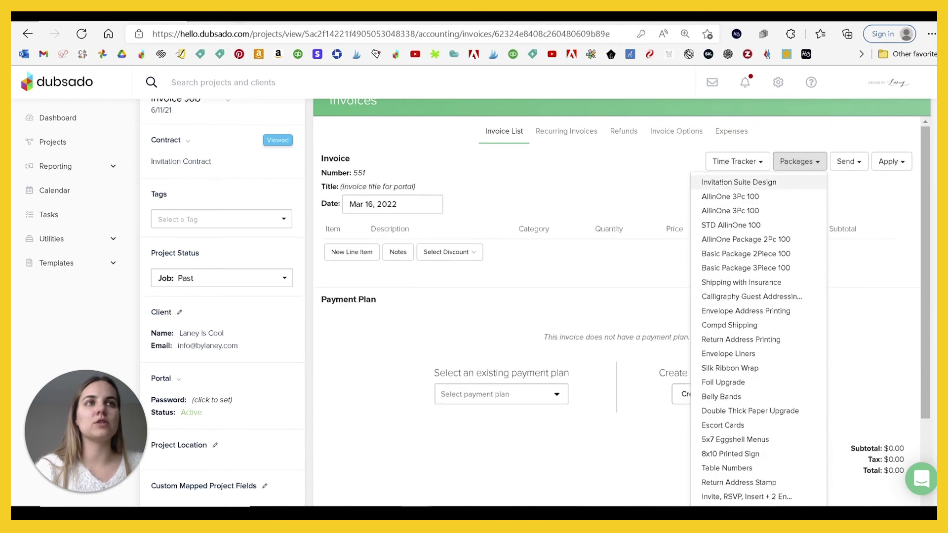
click(671, 232)
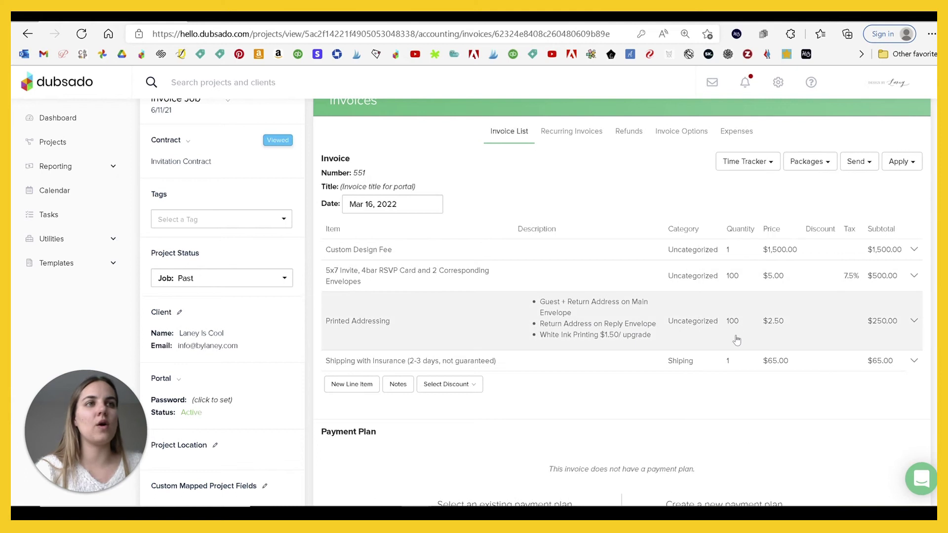
Add Envelope Liners 5x7 ($1.50) and Silk Ribbon Wrap ($2.50), then edit the Envelope Liners line
mouse_move(825, 165)
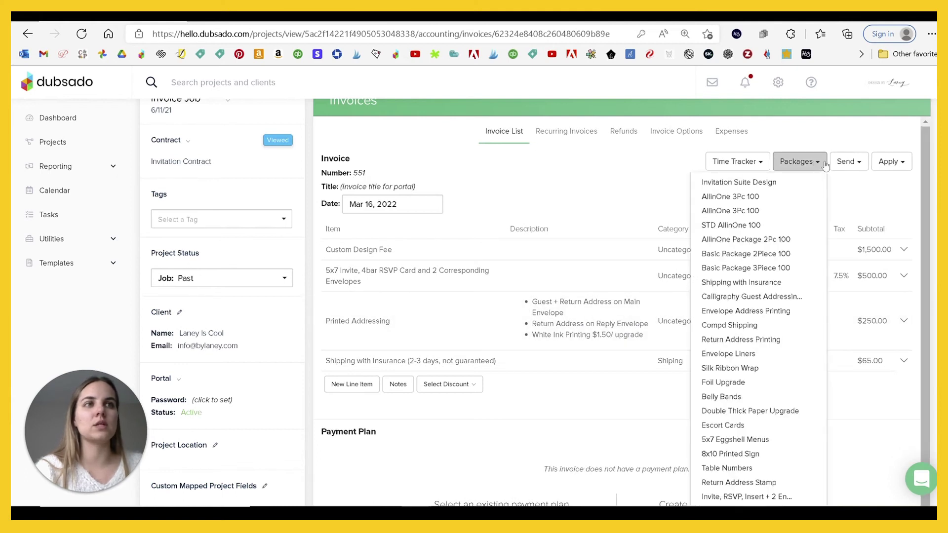
click(766, 355)
mouse_move(806, 161)
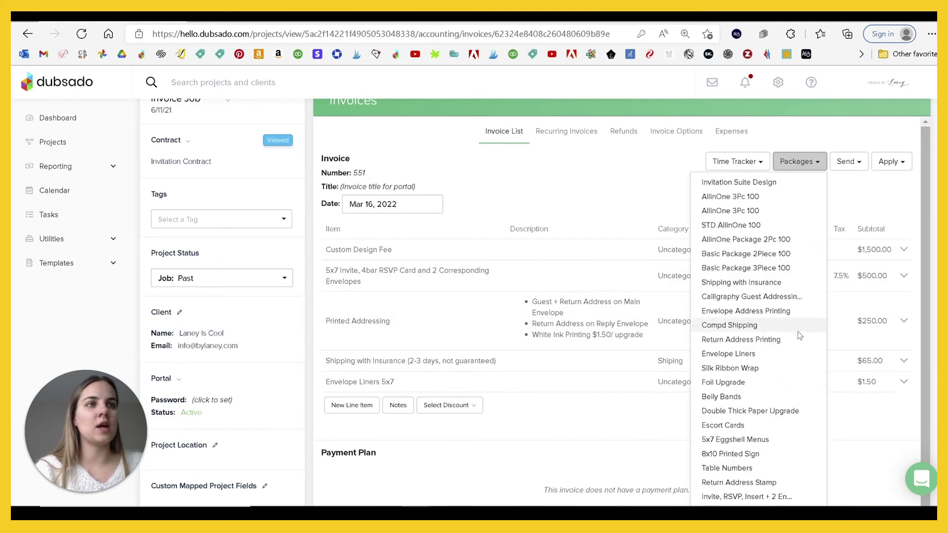
click(755, 368)
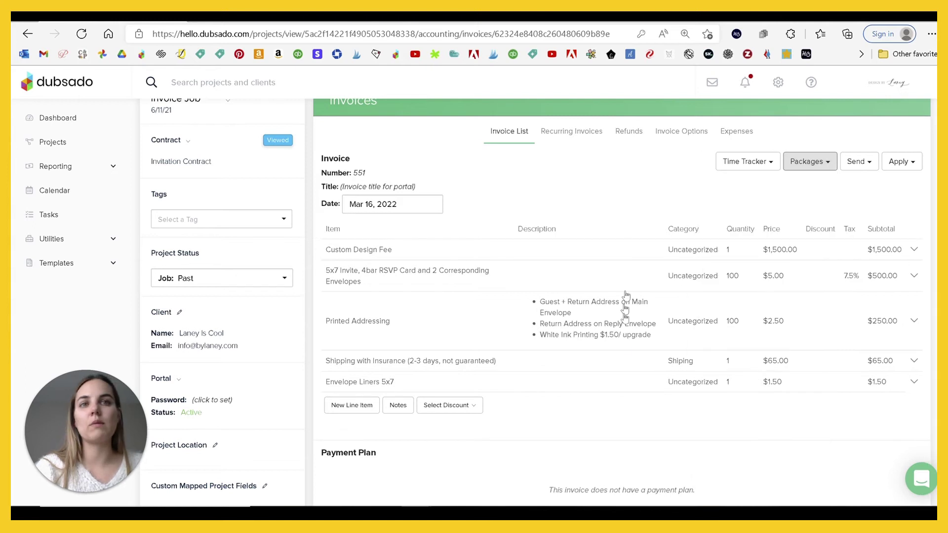
scroll(631, 406, down, 1)
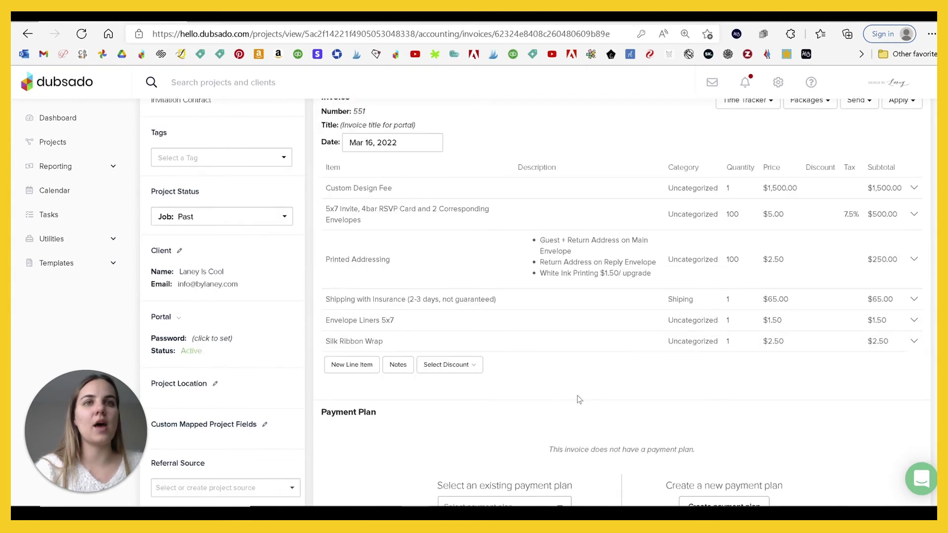
click(915, 320)
click(852, 339)
scroll(593, 366, down, 2)
Set the Envelope Liners and Silk Ribbon Wrap quantities to 100 each
click(389, 356)
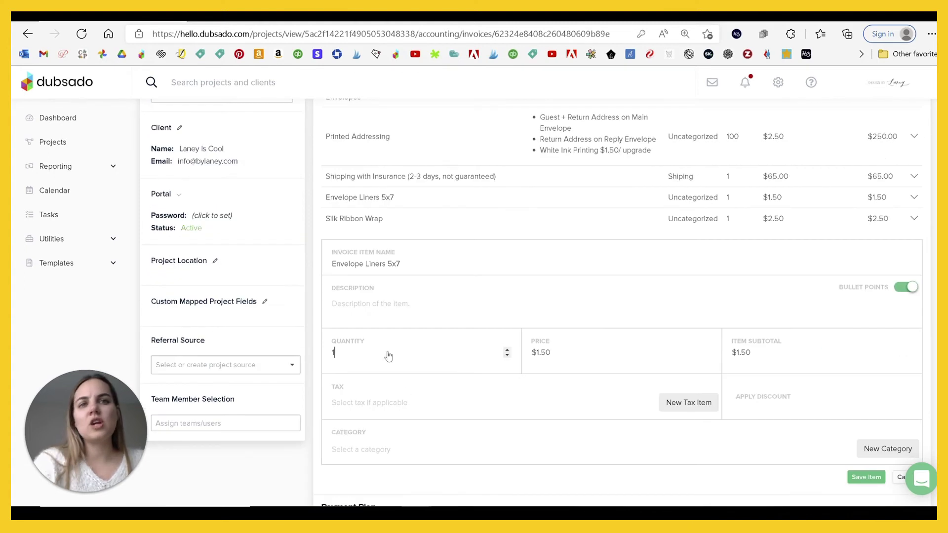
text(00)
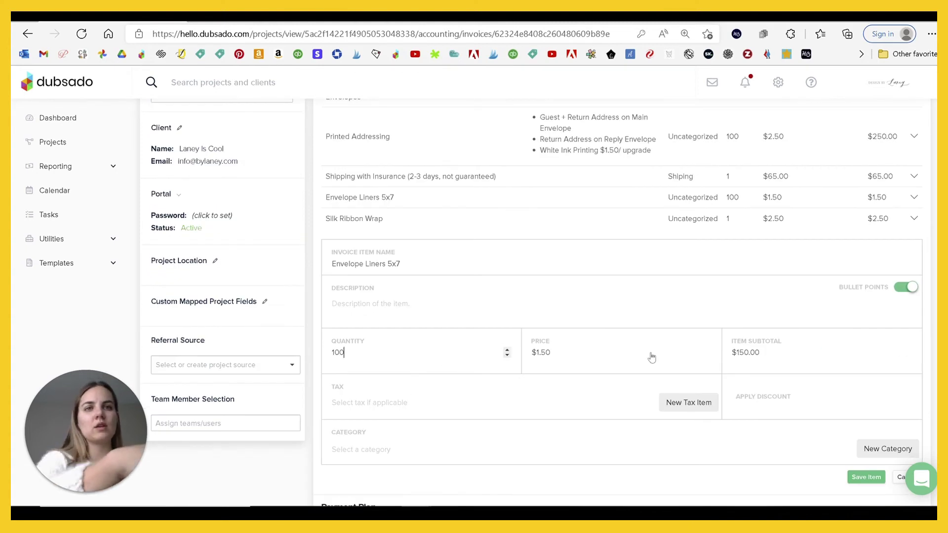
click(866, 477)
click(914, 219)
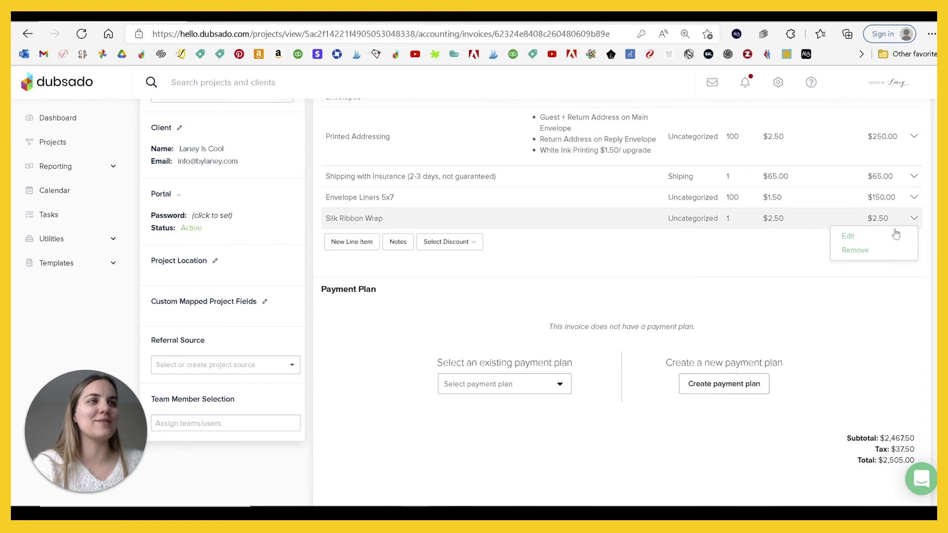
click(847, 236)
click(389, 357)
key(BackSpace)
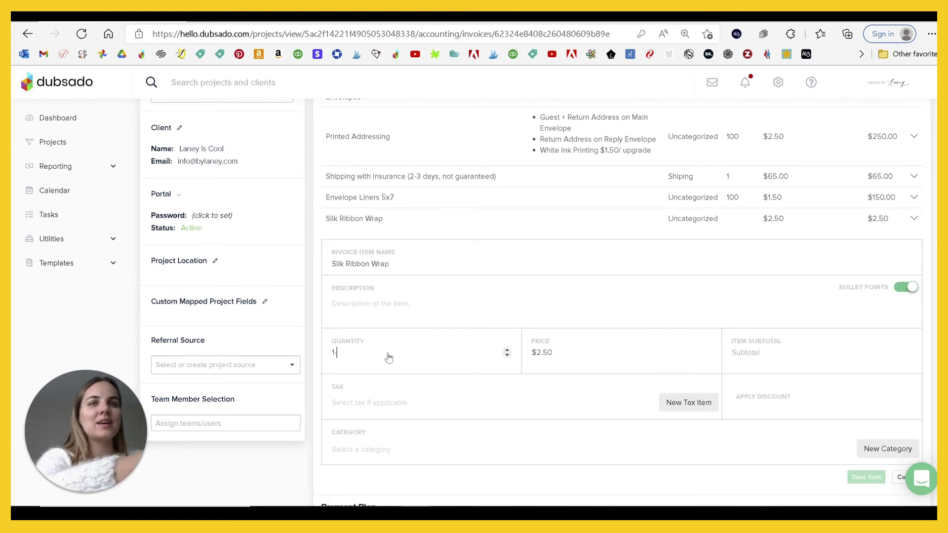
text(100)
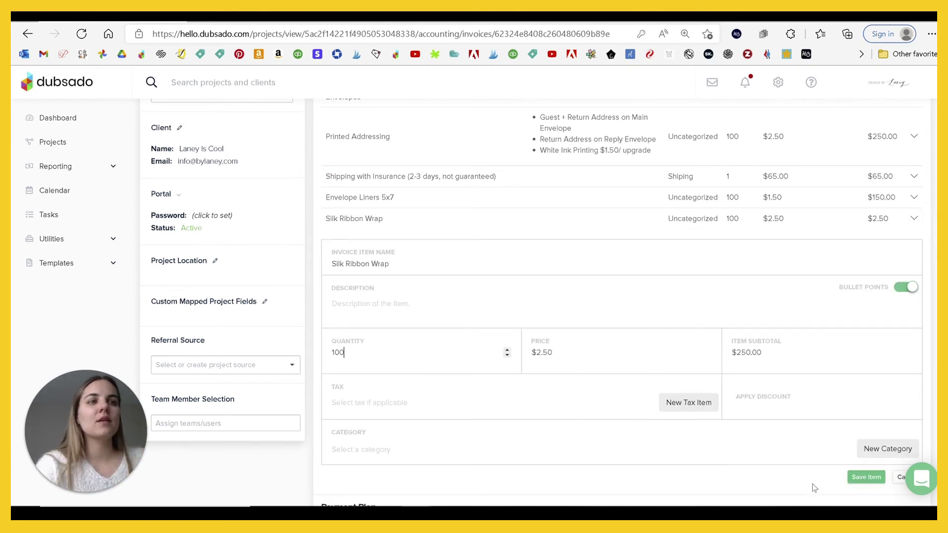
click(866, 477)
Reorder the invoice rows: Shipping with Insurance last, then Envelope Liners and Silk Ribbon Wrap above Printed Addressing
scroll(429, 237, up, 2)
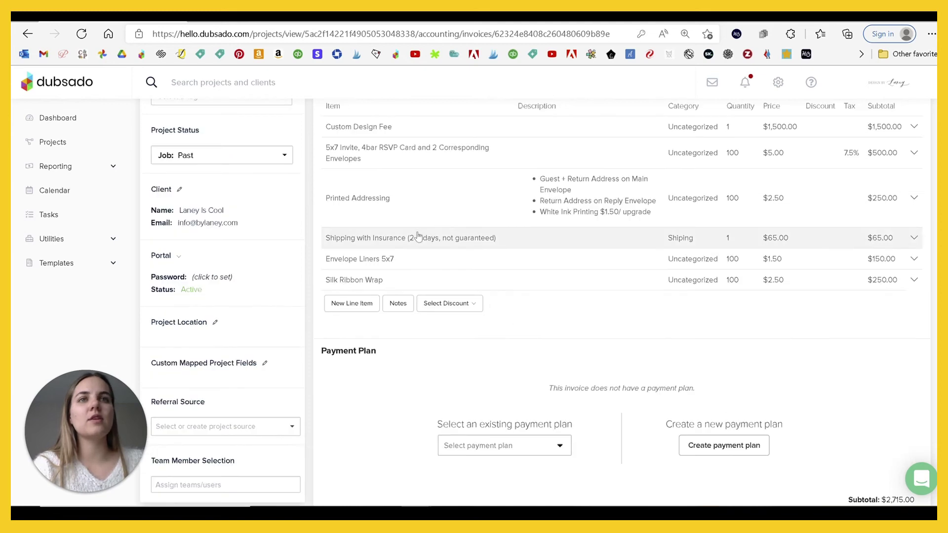
drag(417, 237, 417, 282)
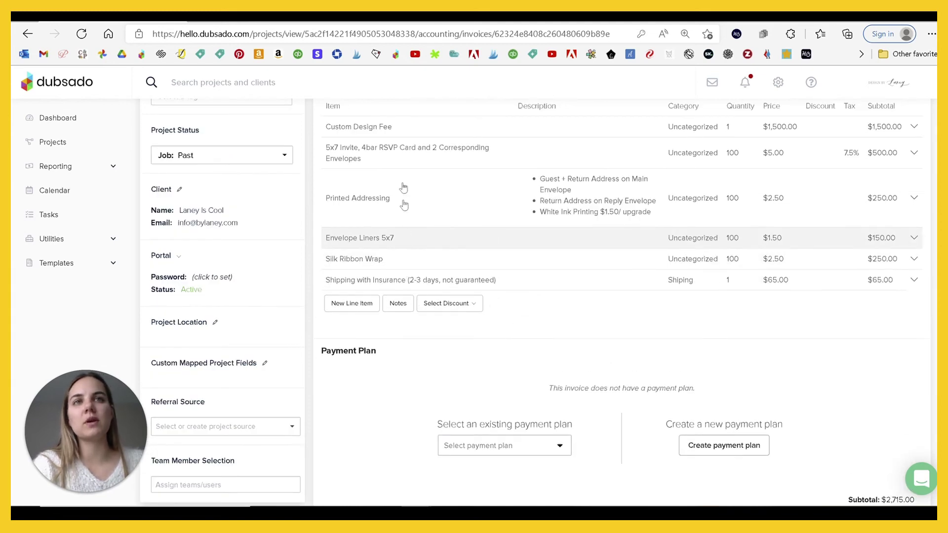
scroll(611, 339, up, 2)
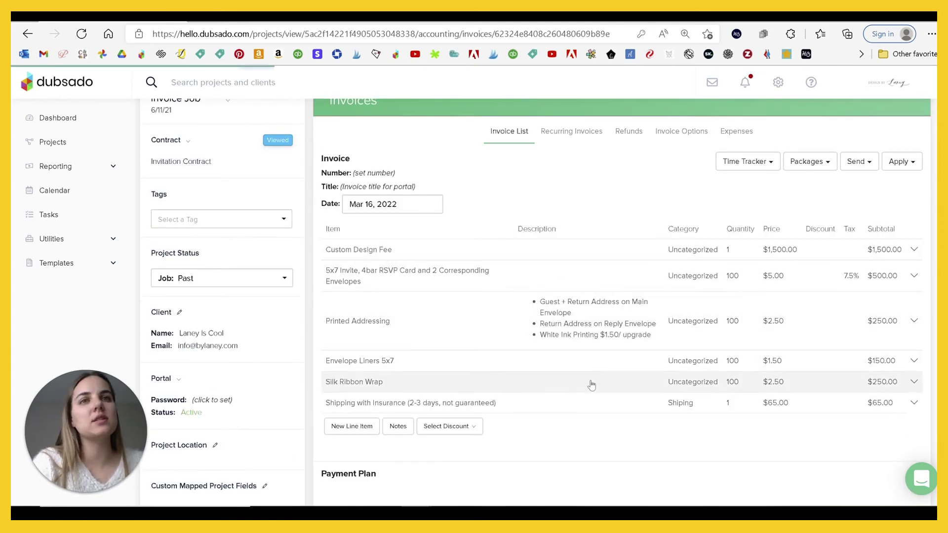
drag(386, 361, 385, 302)
drag(372, 383, 388, 321)
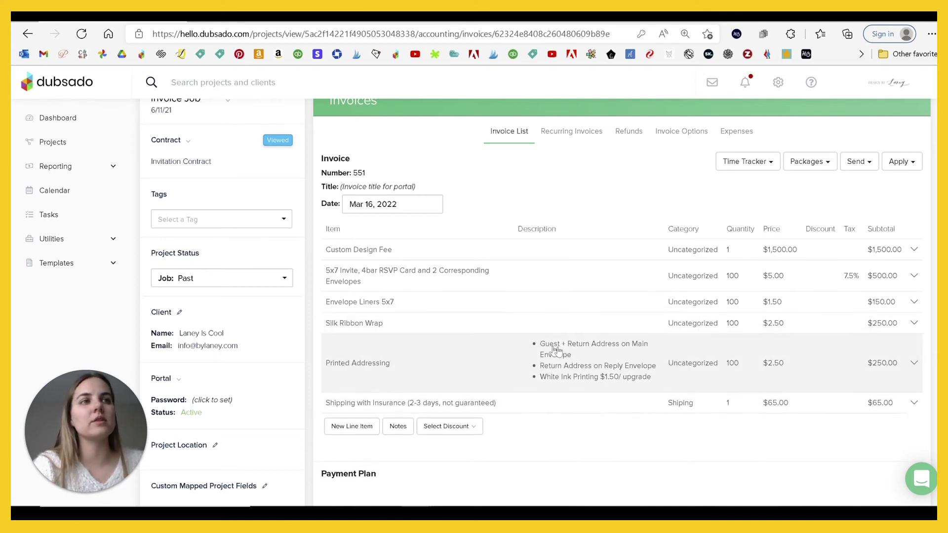
scroll(565, 350, up, 1)
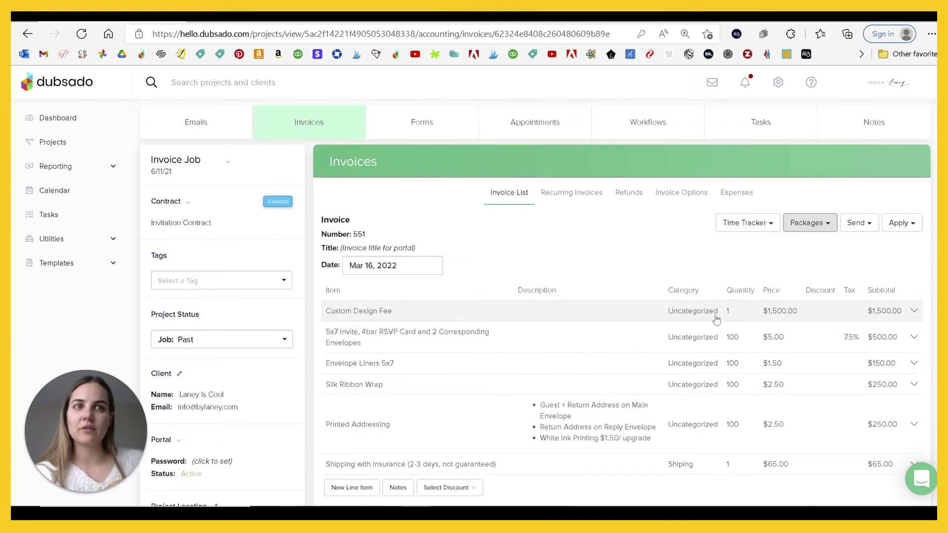
scroll(719, 331, down, 1)
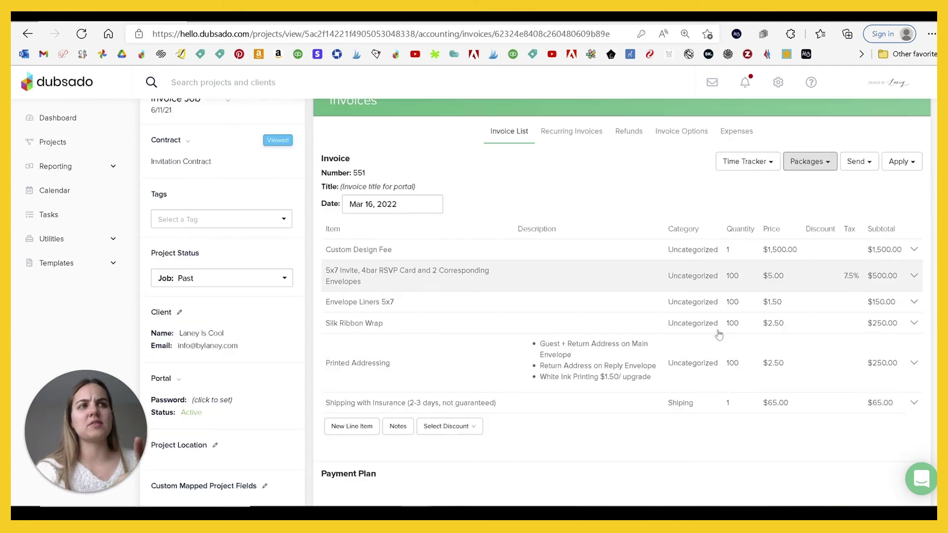
click(814, 161)
scroll(760, 296, down, 5)
click(730, 460)
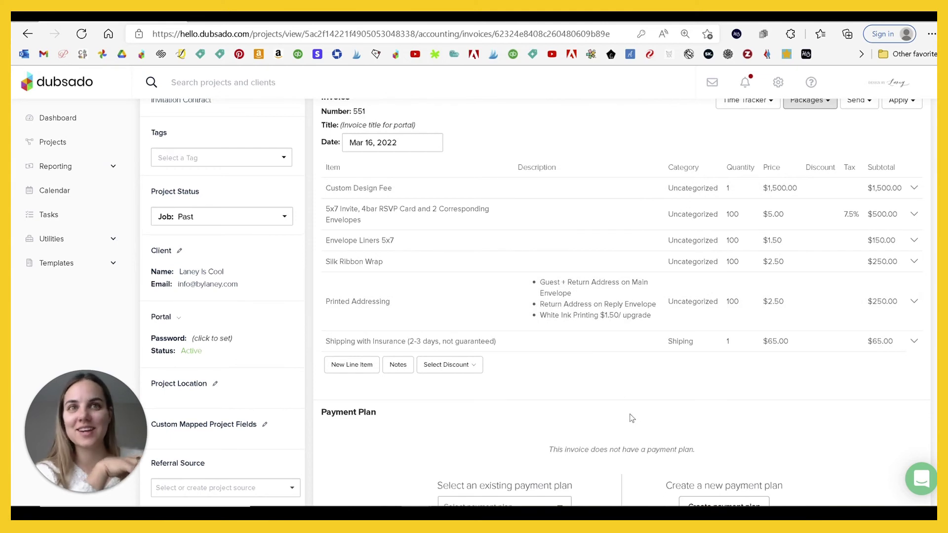
scroll(632, 415, up, 1)
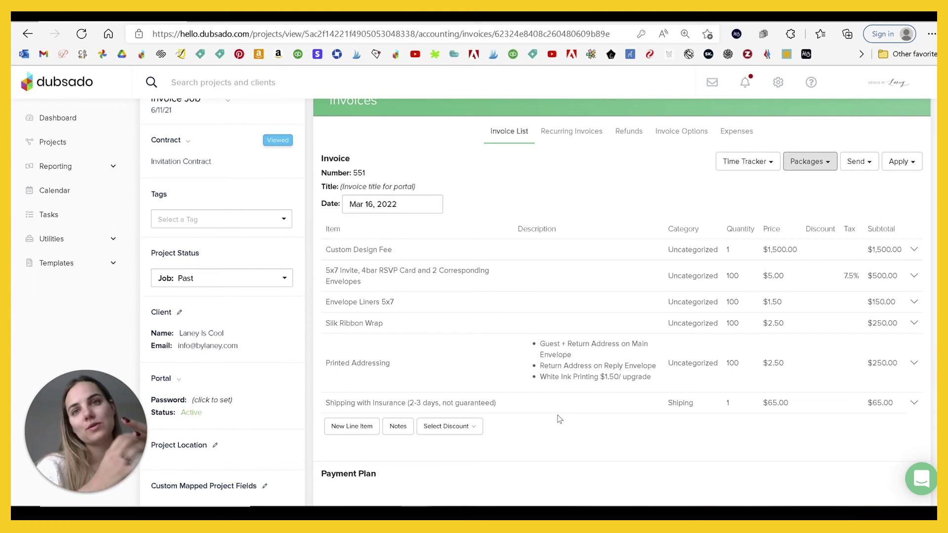
scroll(559, 419, up, 2)
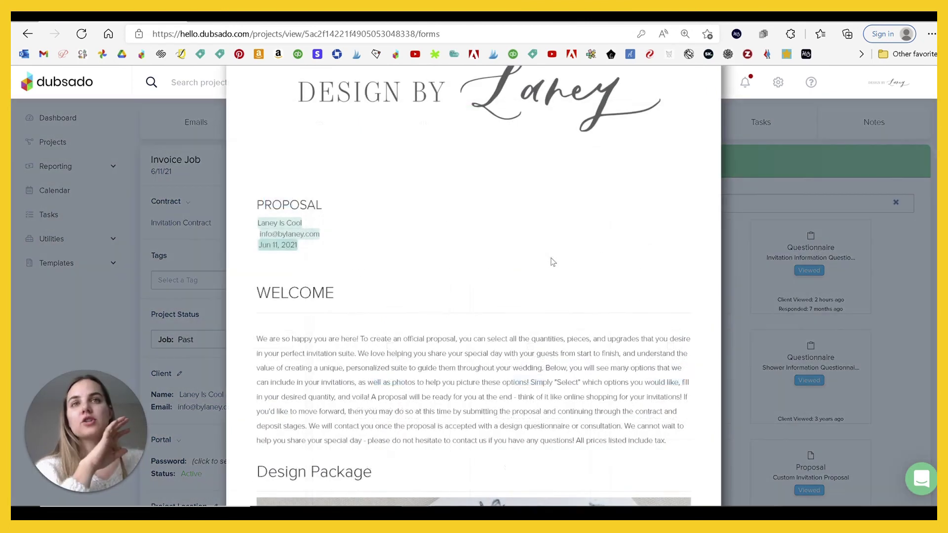
Scroll through the proposal preview and check the Design Package price of $300.00
scroll(552, 262, down, 5)
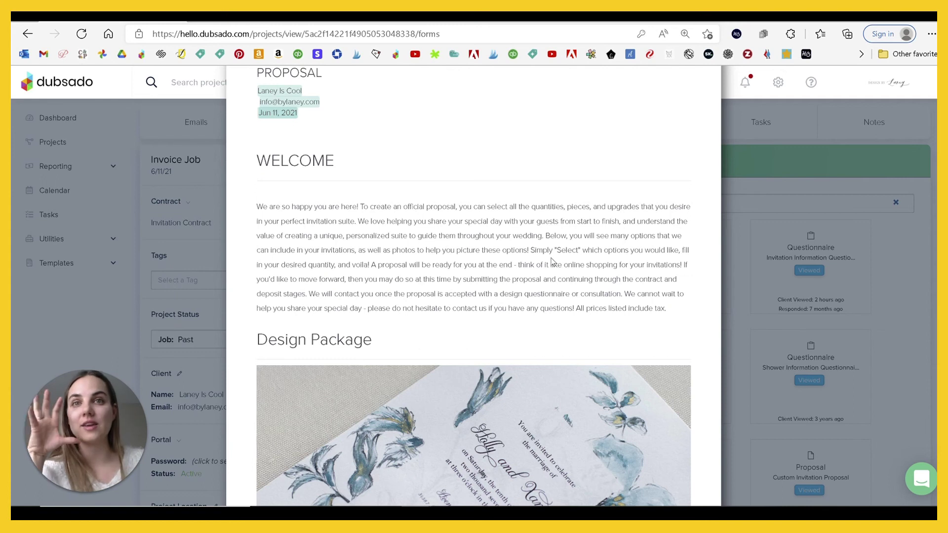
scroll(554, 261, down, 1)
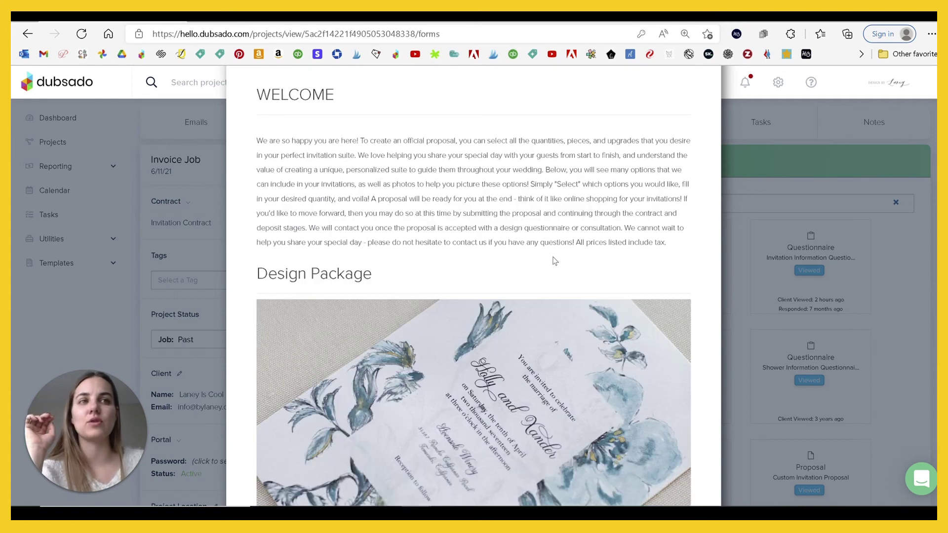
scroll(555, 262, down, 2)
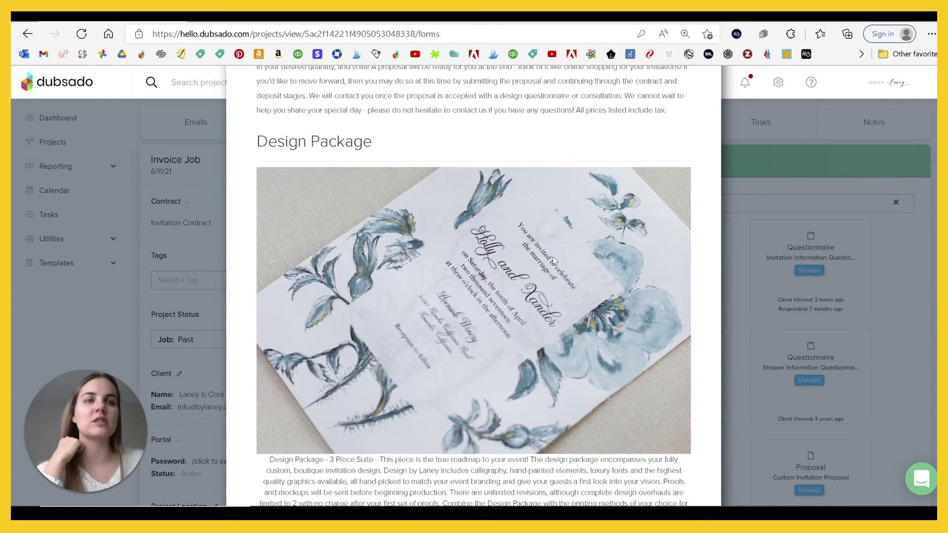
scroll(553, 261, down, 4)
scroll(553, 261, up, 3)
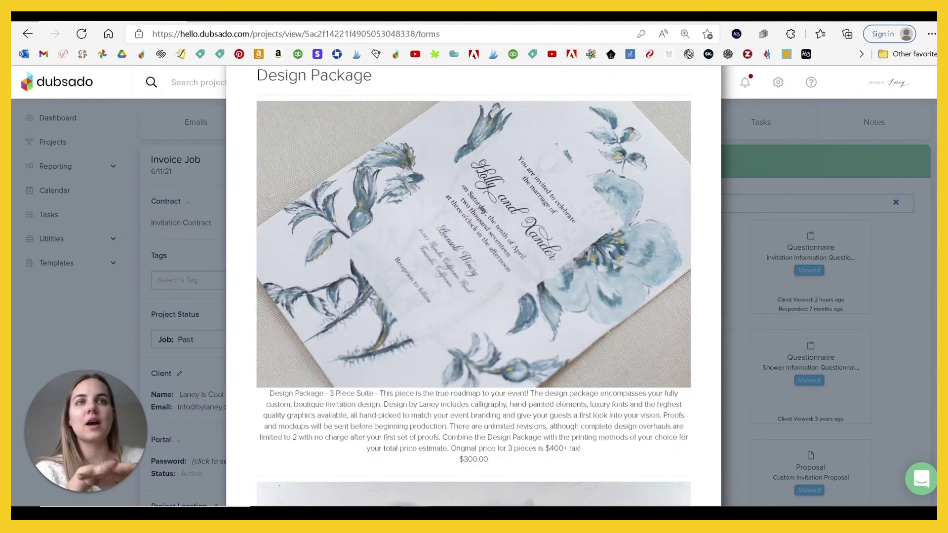
scroll(501, 368, down, 1)
drag(452, 394, 519, 401)
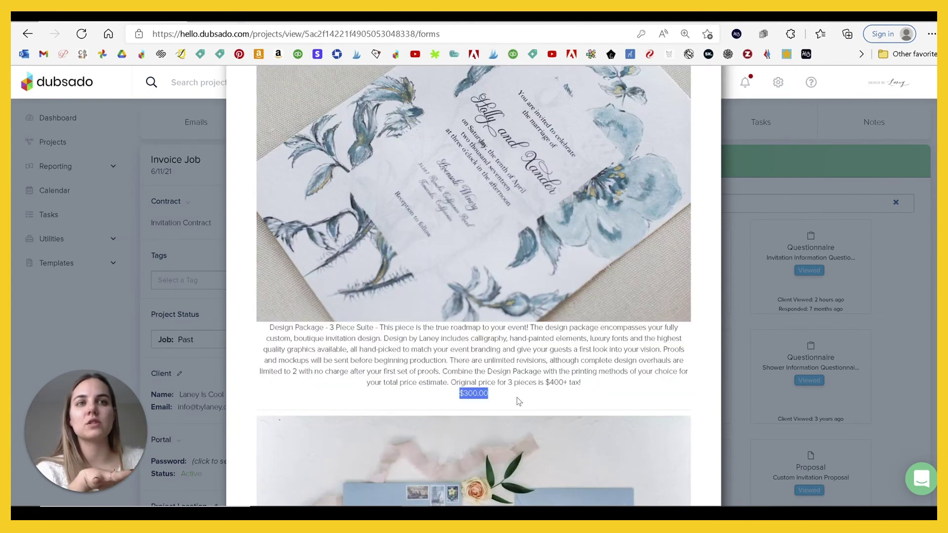
click(499, 400)
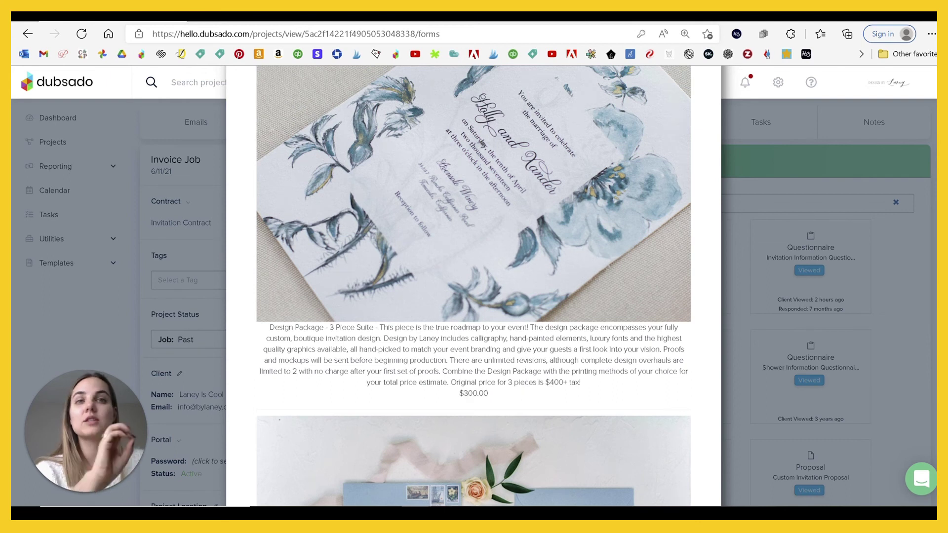
Review the 5x7 Invite description in the proposal preview
scroll(465, 297, down, 9)
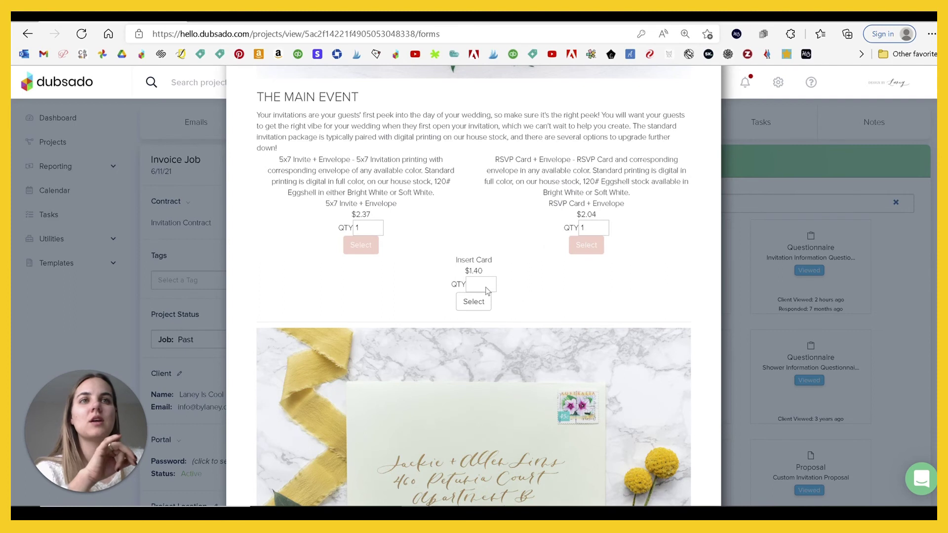
scroll(375, 218, up, 1)
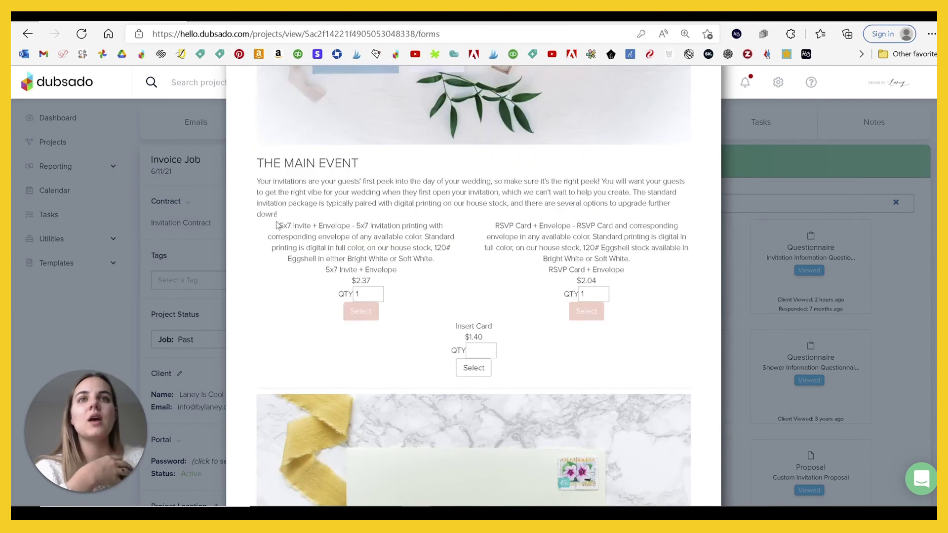
drag(277, 225, 449, 252)
click(368, 297)
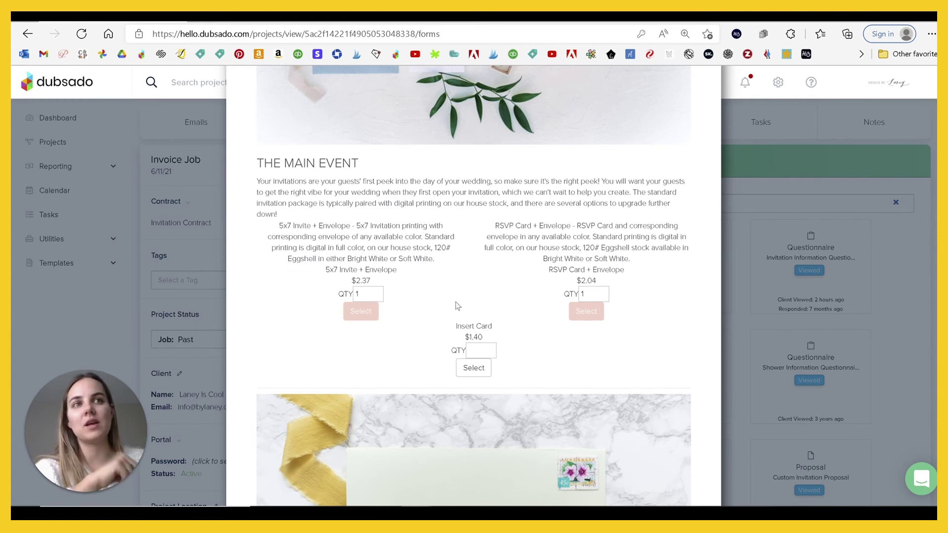
Review the Calligraphy Guest Addressing section and its Waive Envelope Addressing option
scroll(530, 306, down, 10)
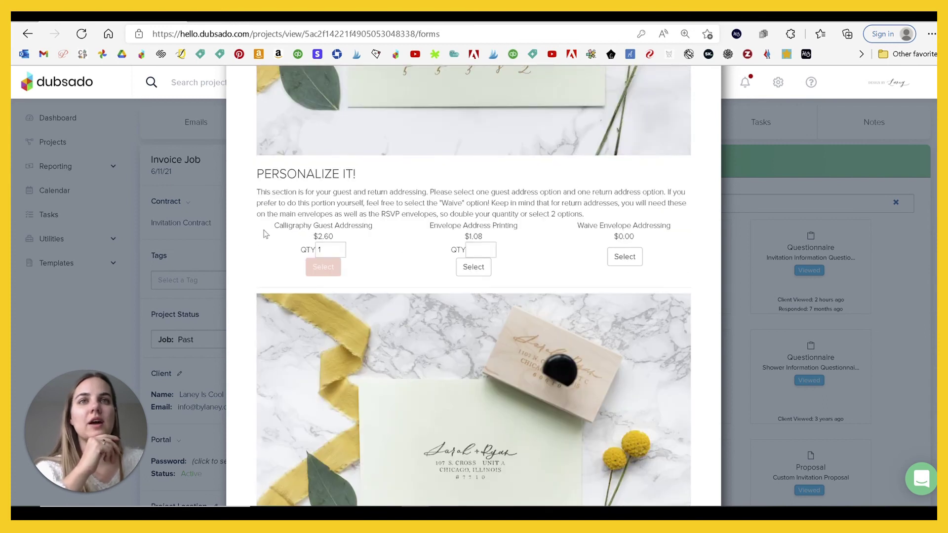
drag(274, 226, 502, 215)
click(503, 225)
drag(575, 225, 676, 225)
click(701, 225)
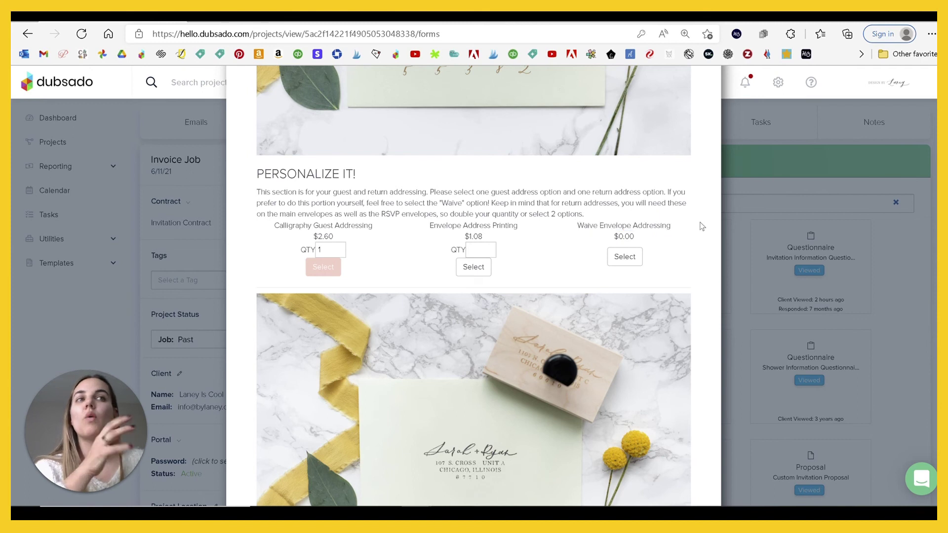
triple_click(674, 226)
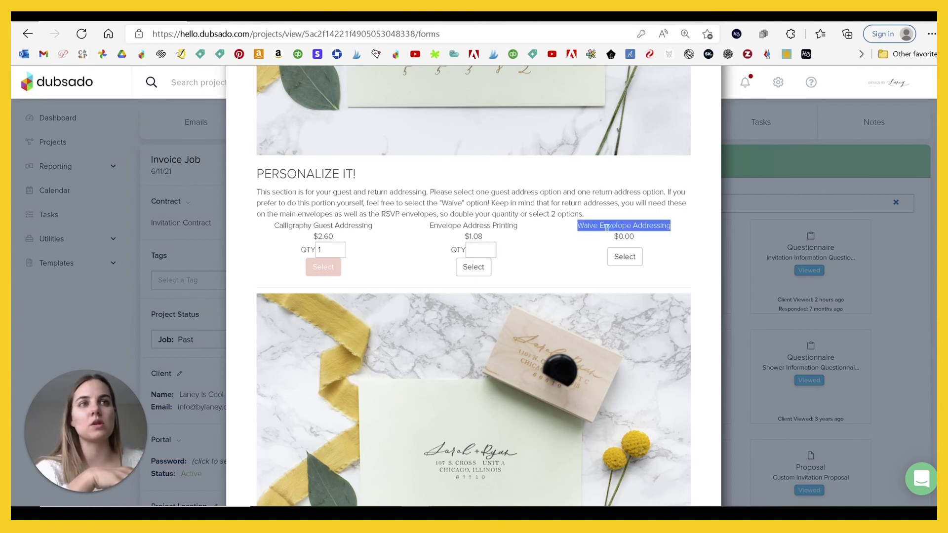
click(606, 226)
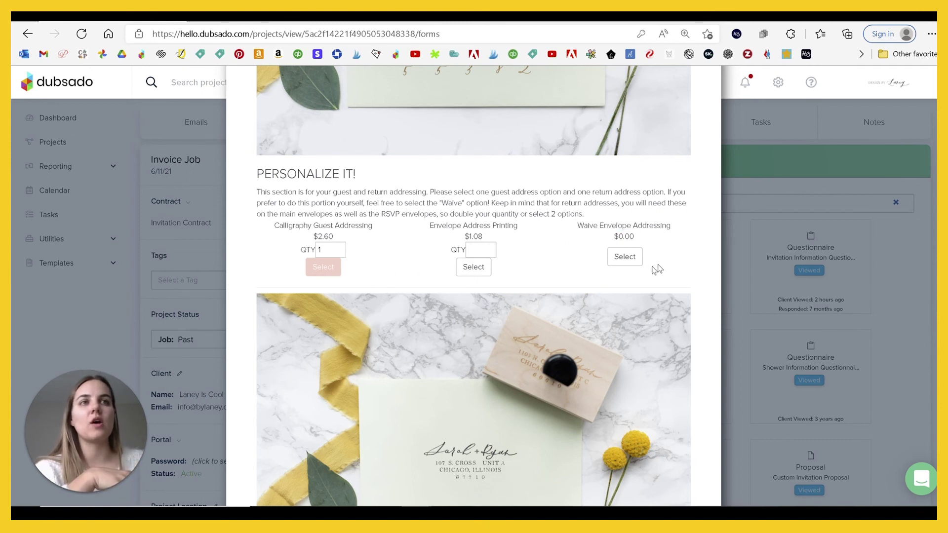
Scroll to the end of the proposal preview and cancel it
scroll(553, 272, down, 8)
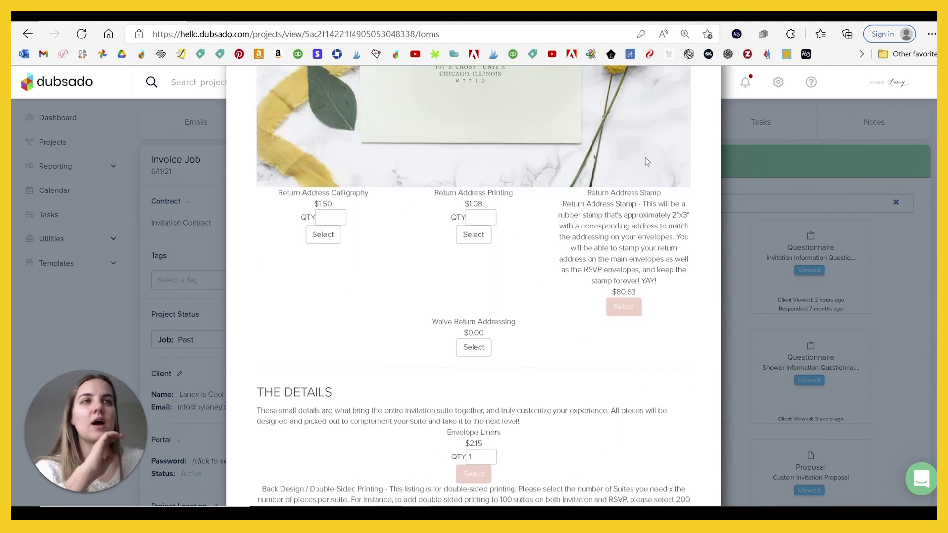
scroll(518, 266, down, 5)
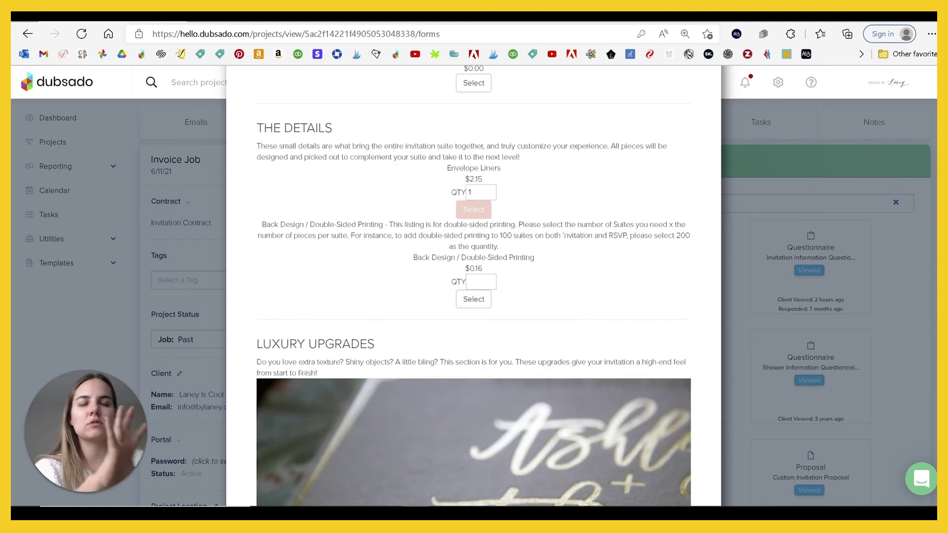
scroll(568, 246, down, 8)
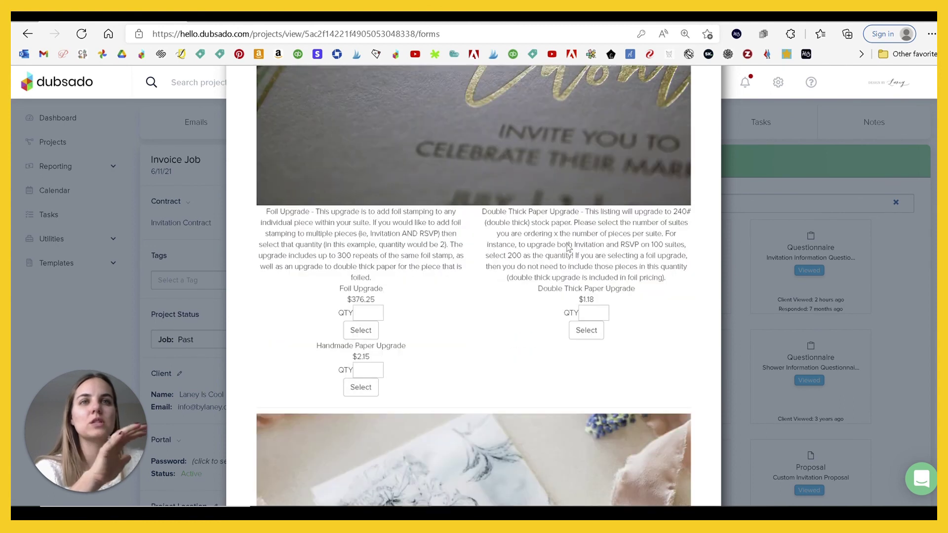
scroll(543, 296, down, 10)
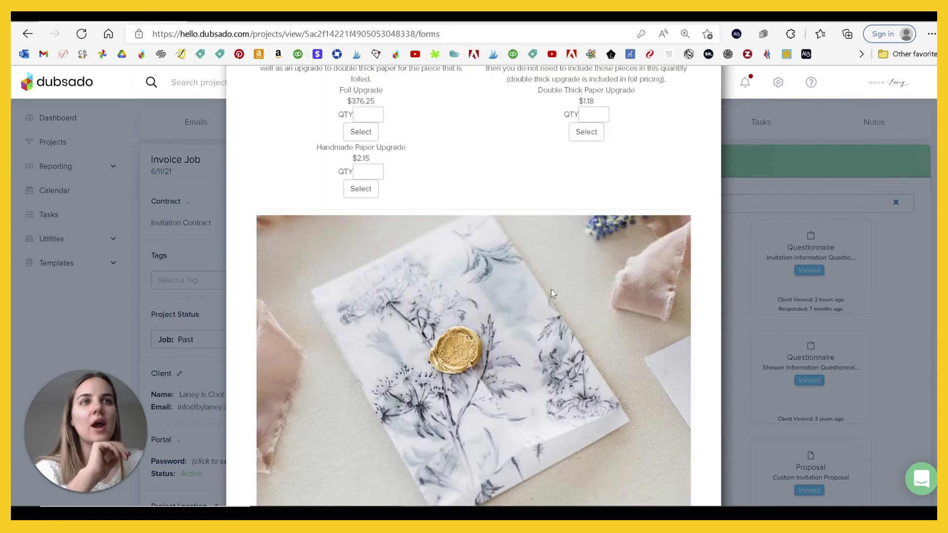
scroll(551, 304, down, 3)
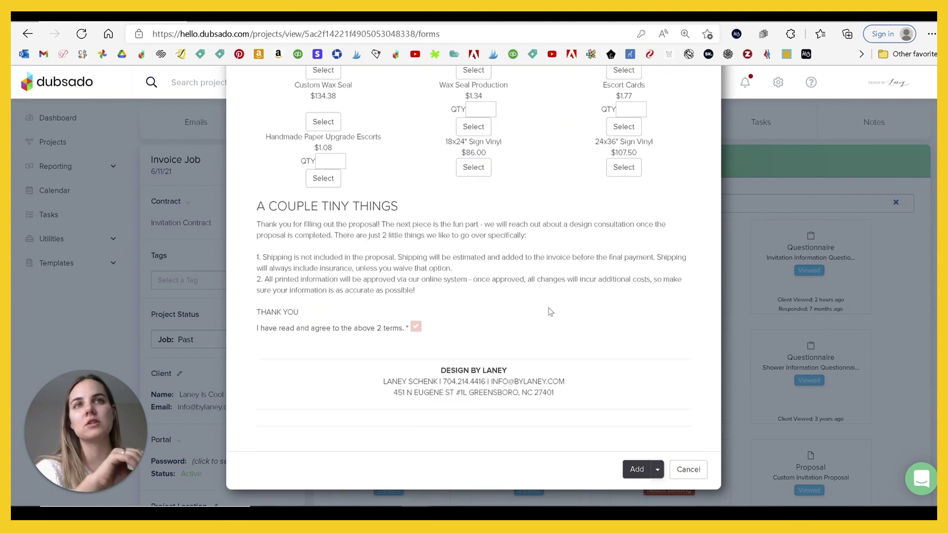
click(682, 473)
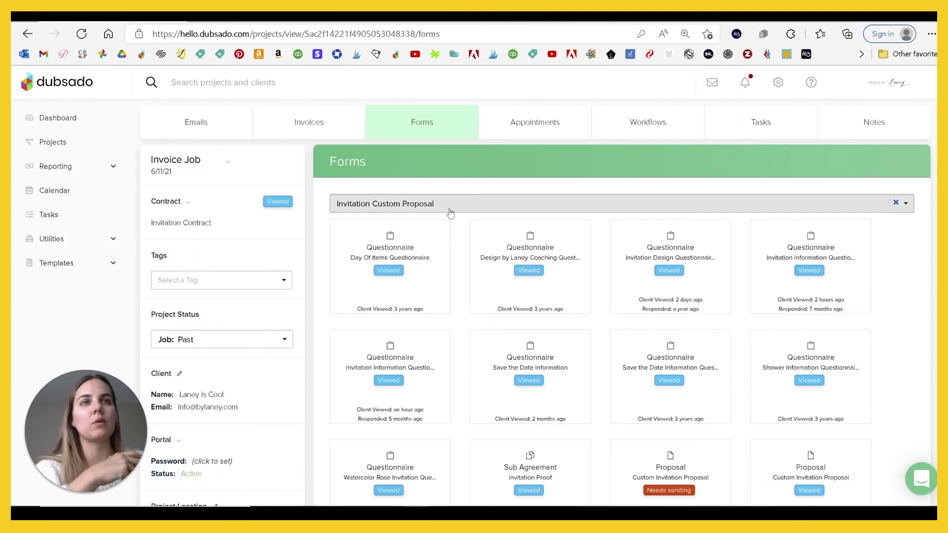
Edit the Custom Invitation Proposal and place a Package block above the Welcome section
scroll(692, 272, down, 4)
mouse_move(830, 299)
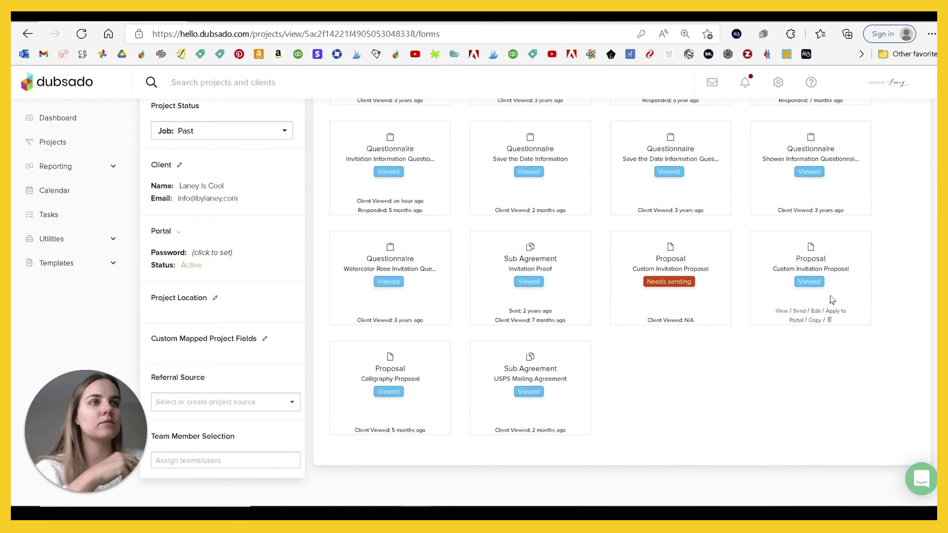
click(816, 312)
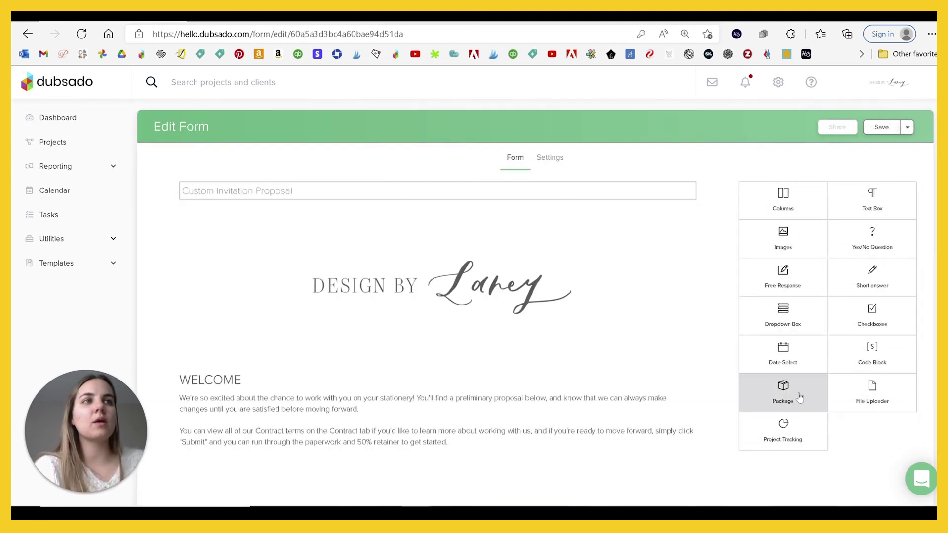
drag(785, 390, 489, 358)
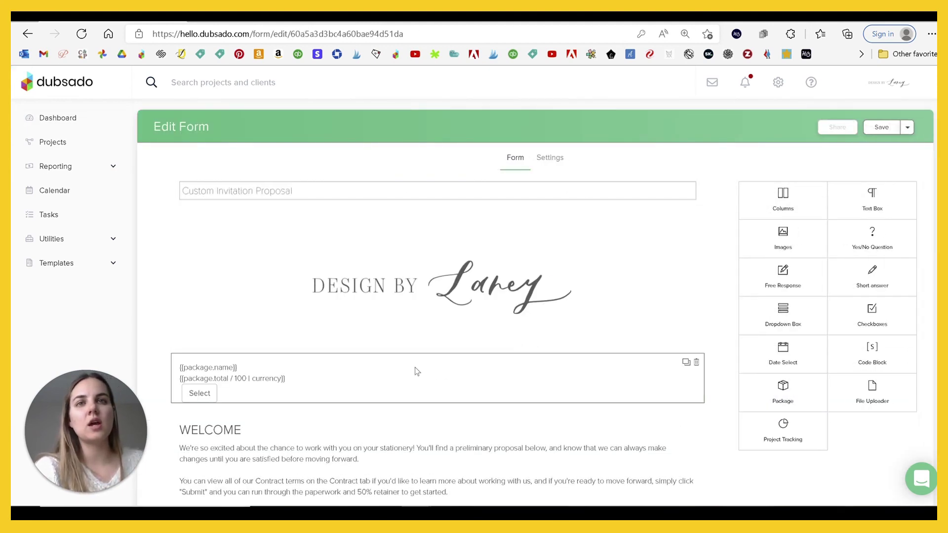
Select Invitation Suite Design for the package block, leaving pre-selection off
click(414, 368)
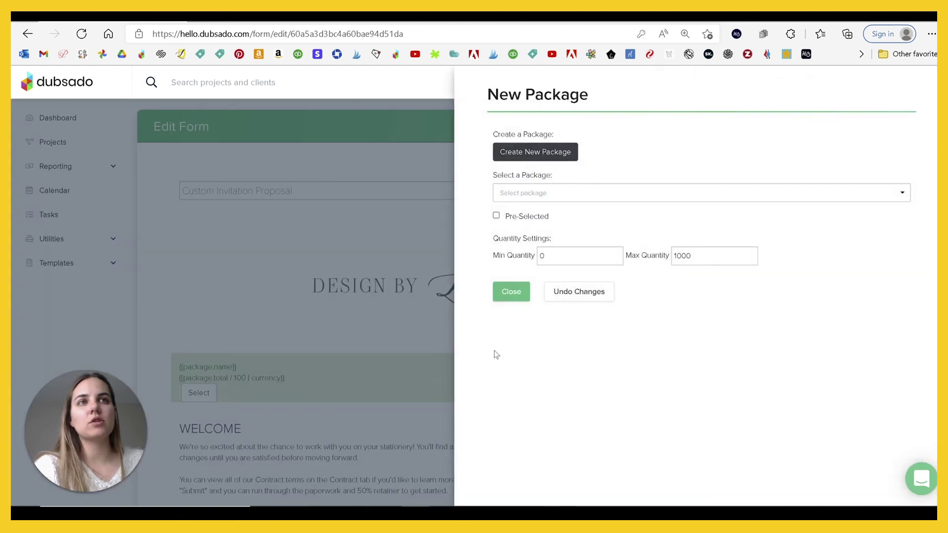
click(547, 193)
click(604, 212)
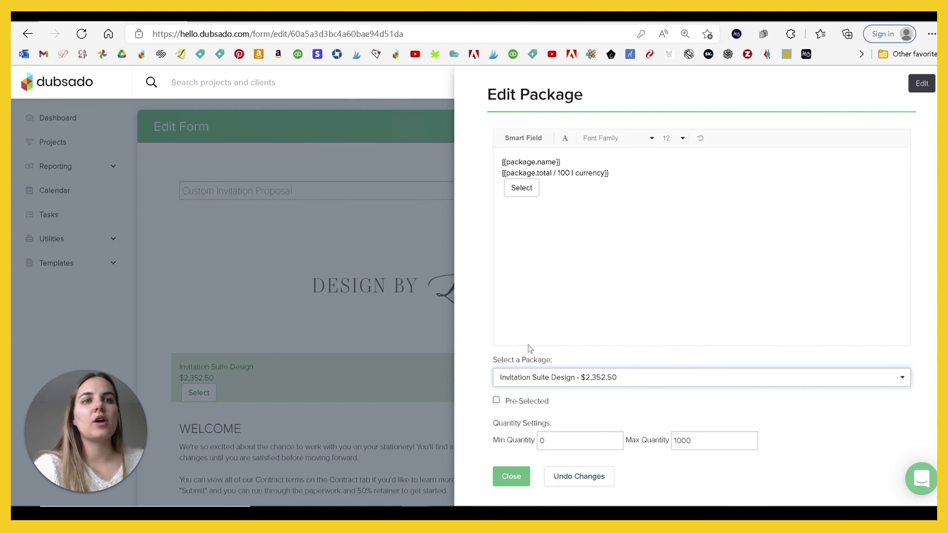
click(496, 401)
click(496, 401)
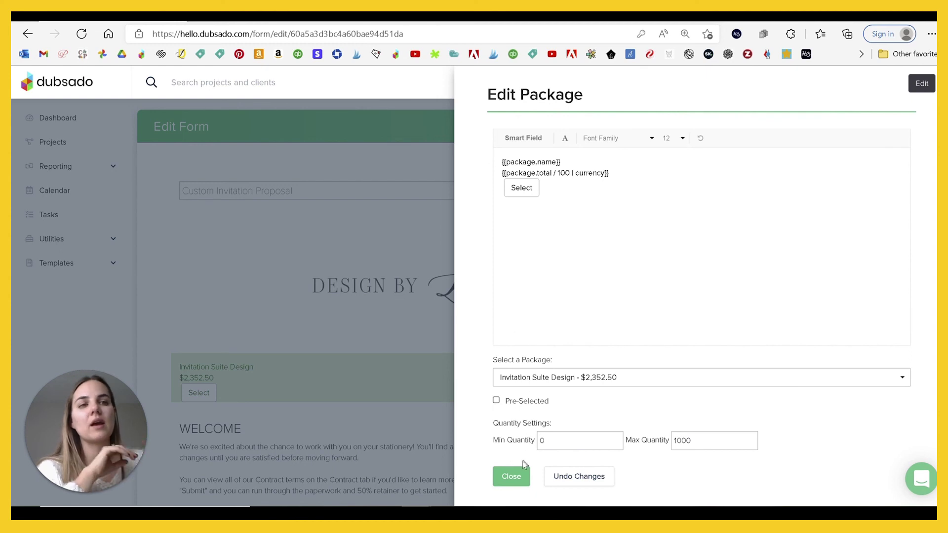
click(525, 477)
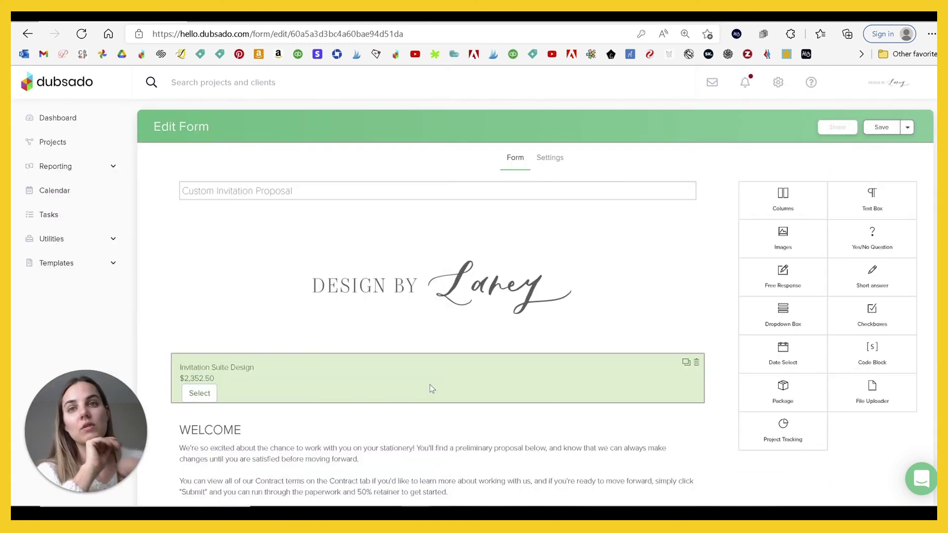